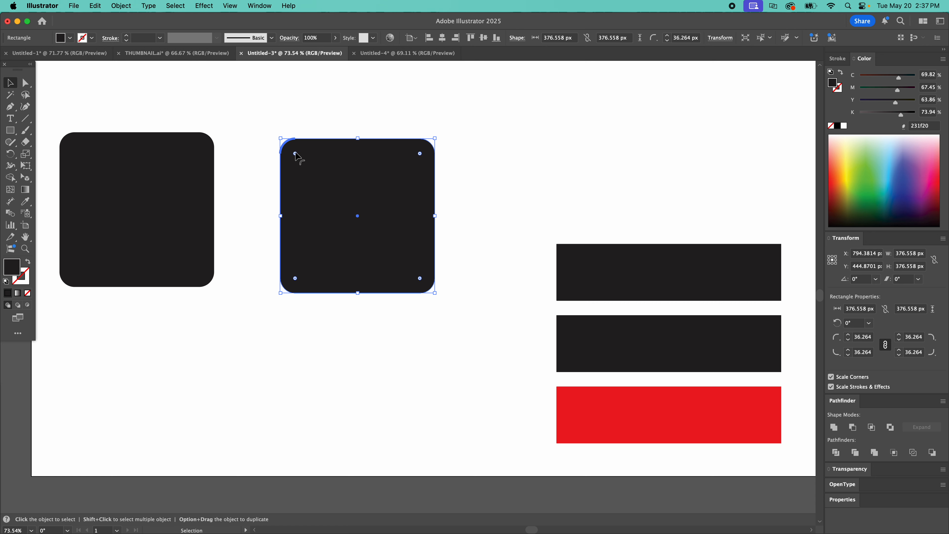
Step: Round all four corners of the second square to a radius of about 36.87 px, and deselect it
mouse_move(295, 153)
left_mouse_down()
mouse_move(311, 175)
mouse_move(294, 153)
left_mouse_up()
left_click(166, 89)
Step: Try to reshape the second square by pulling its upper-right corner anchor points with the Direct Selection tool
left_click(26, 83)
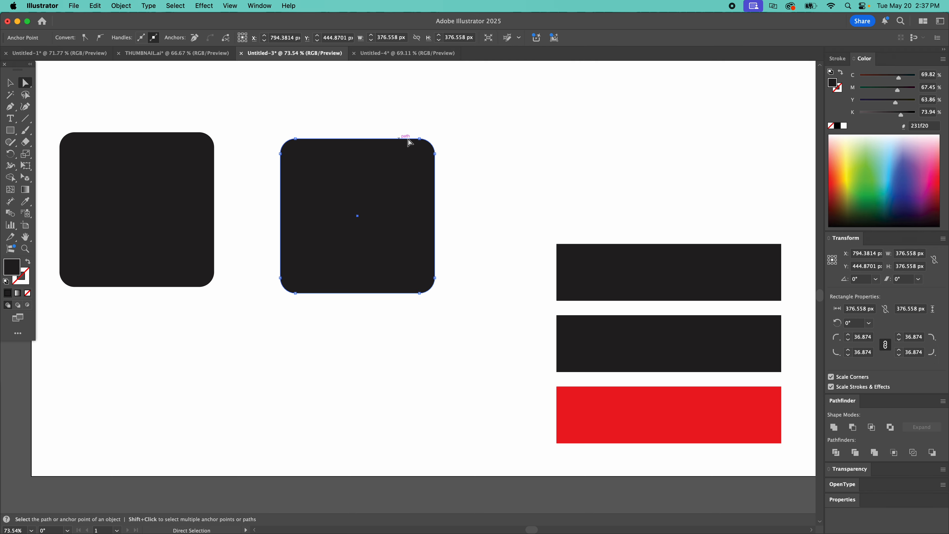
left_click_drag(420, 140, 447, 118)
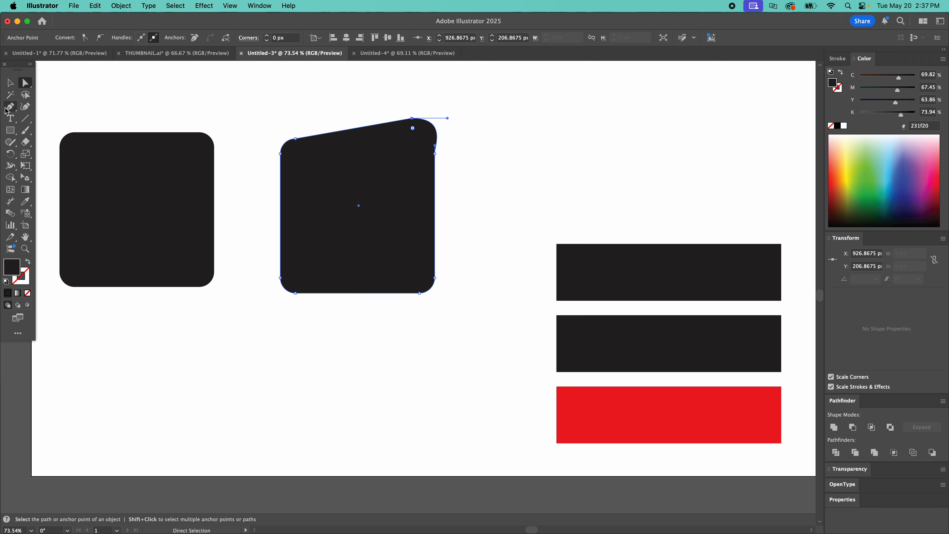
key("v")
key("super+z")
key("super+z")
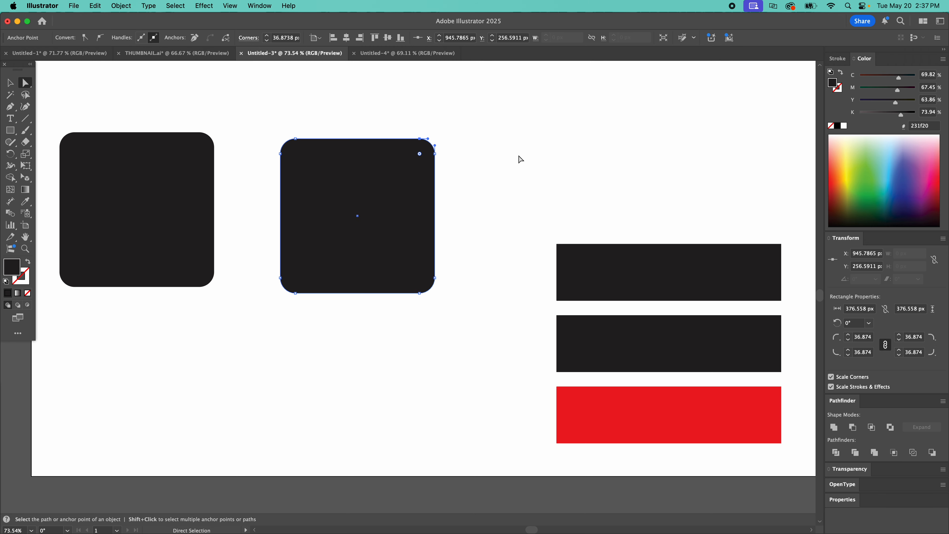
left_click(482, 161)
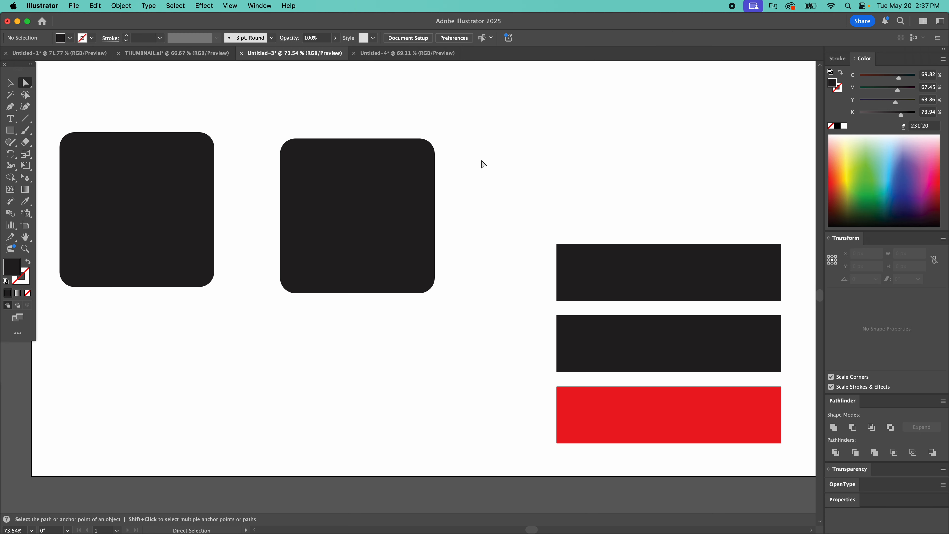
left_click_drag(485, 125, 376, 194)
key("super+z")
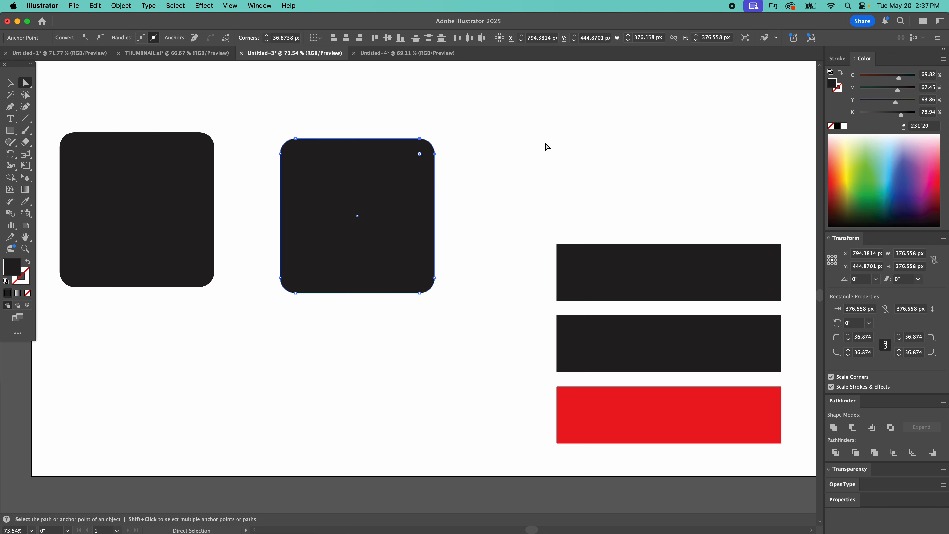
left_click(546, 147)
Step: Move the second rounded square as a whole to about X 840 px, Y 492 px, and deselect it
left_click(9, 82)
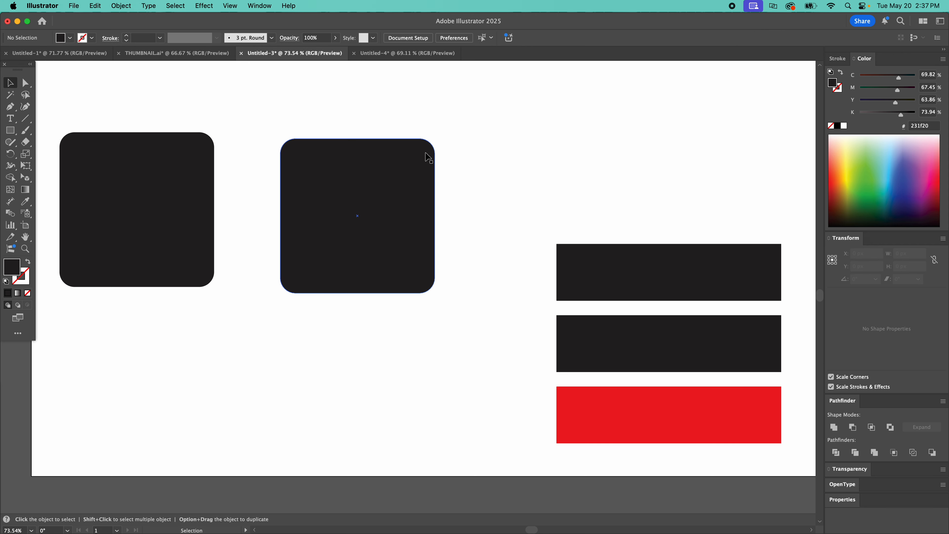
left_click(368, 167)
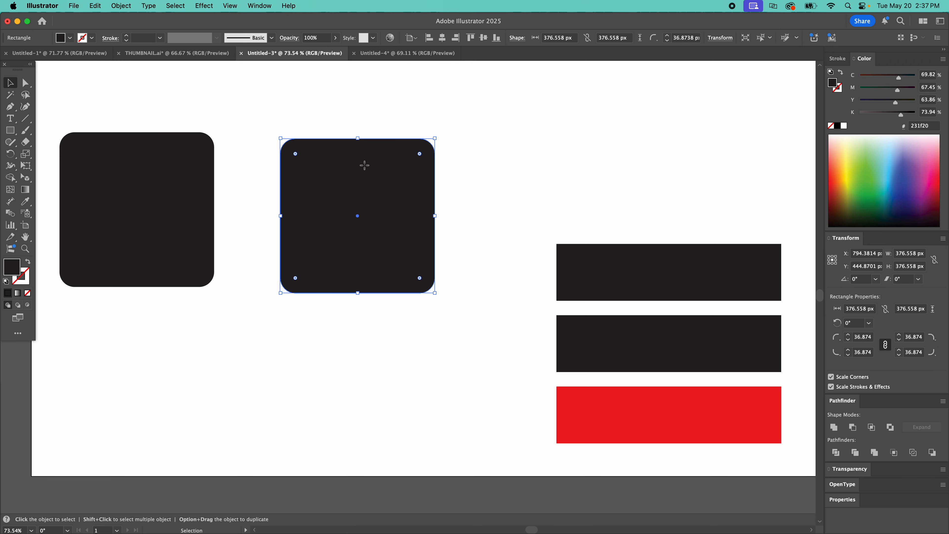
left_click_drag(360, 163, 393, 163)
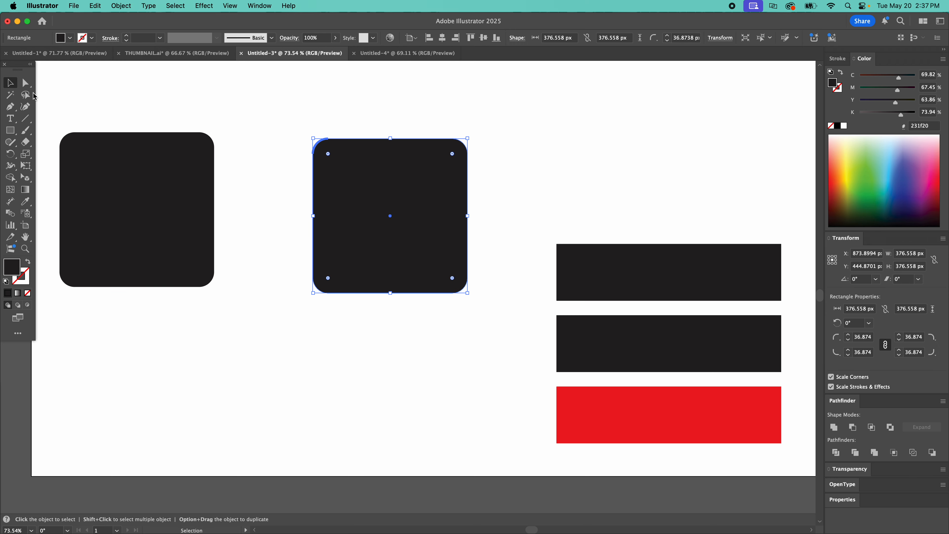
left_click(417, 113)
left_click_drag(382, 183, 368, 201)
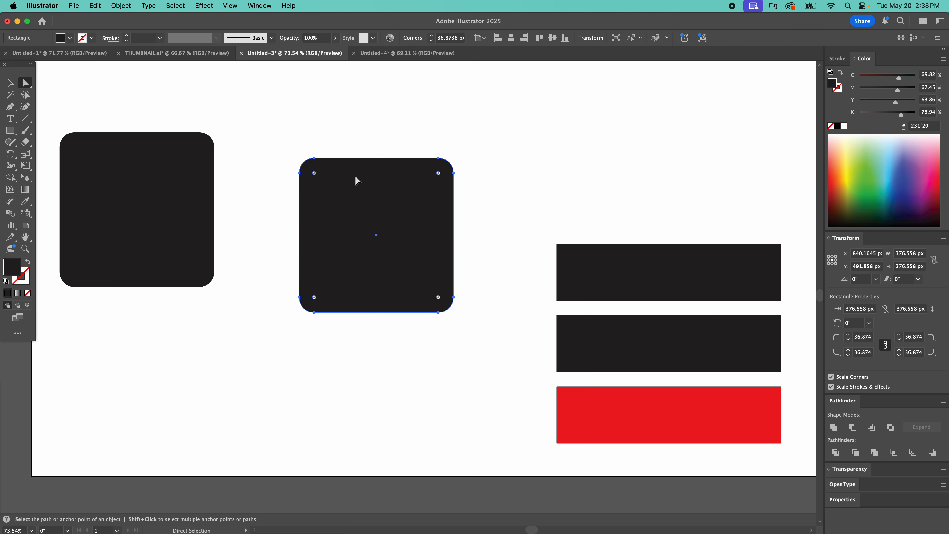
left_click(349, 131)
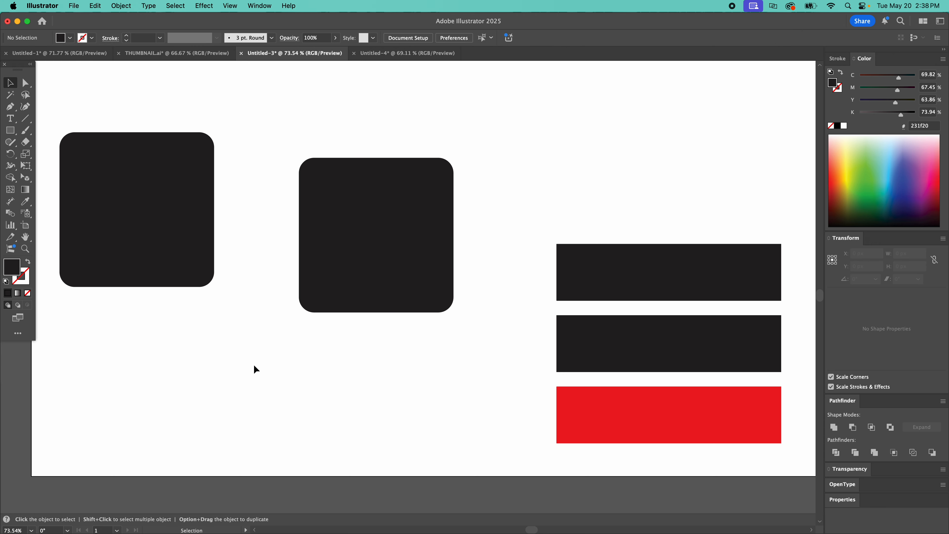
Step: Add both rounded squares and the three rectangles to one selection, toggle individual shapes out and back in, and deselect everything
left_click(163, 248)
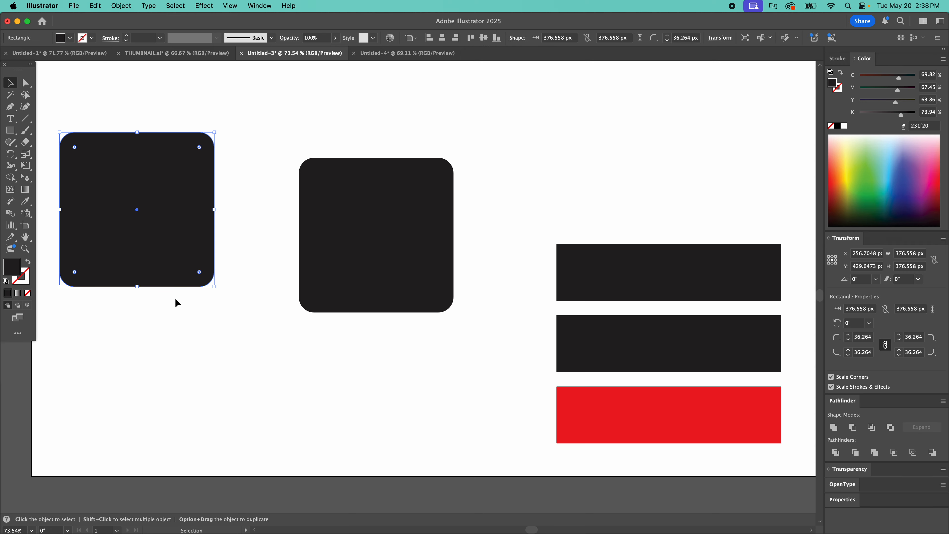
left_click(331, 199, "shift")
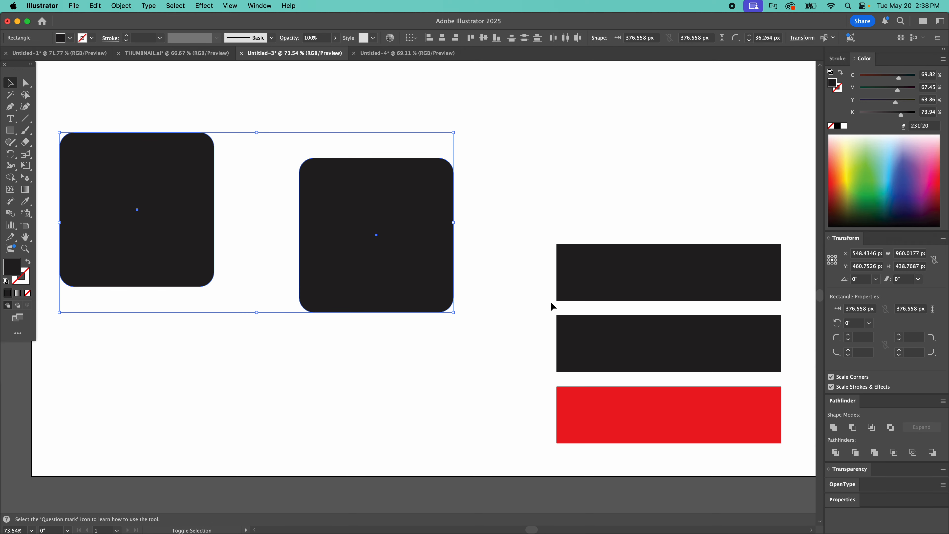
left_click(612, 271, "shift")
left_click(620, 344, "shift")
left_click(635, 407, "shift")
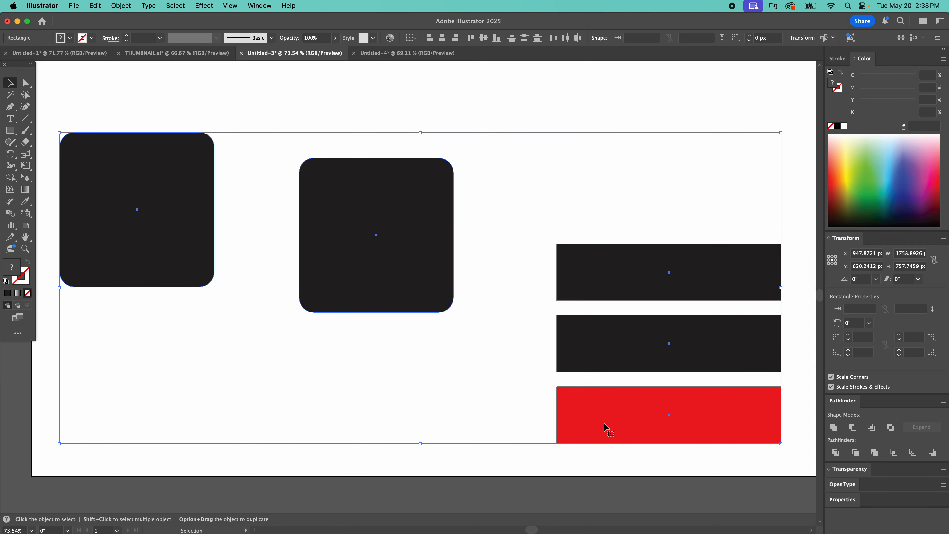
left_click(159, 179, "shift")
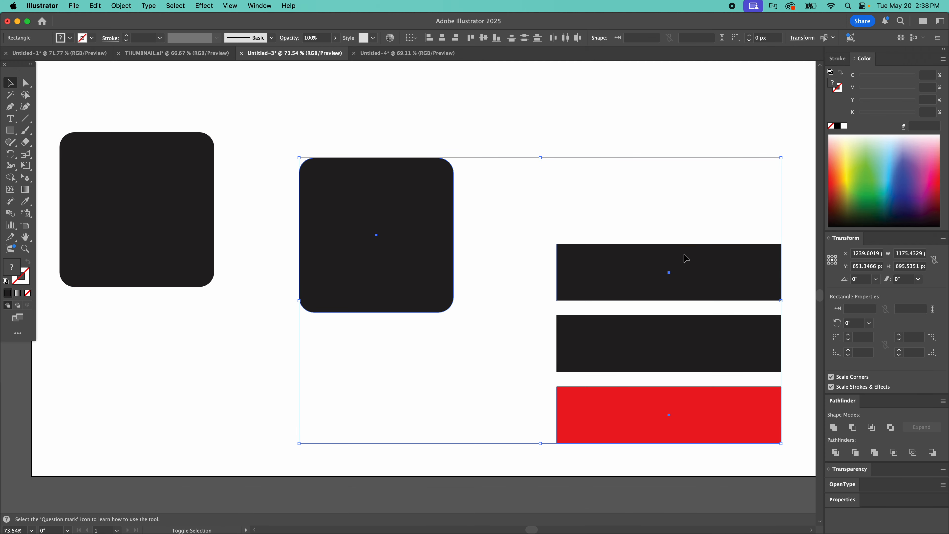
left_click(174, 177, "shift")
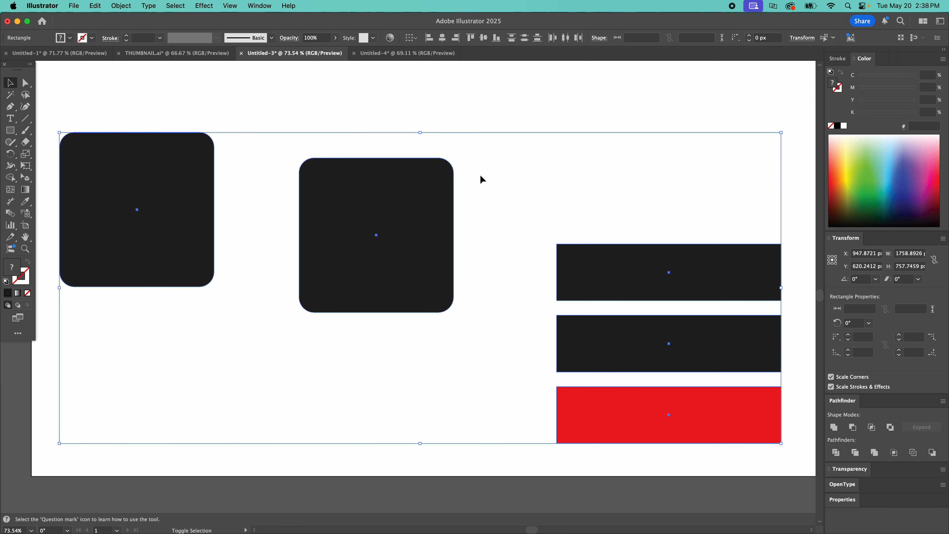
left_click(499, 203)
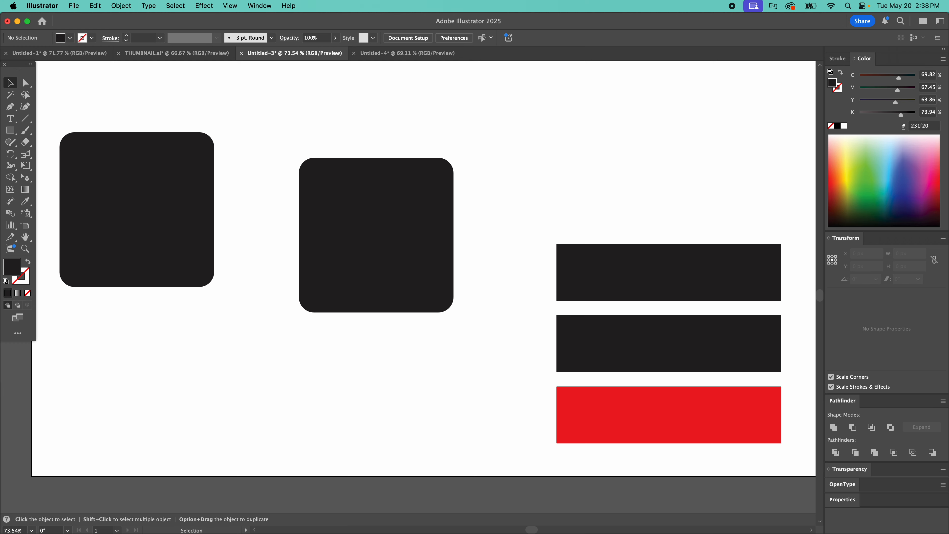
scroll(299, 334, "down", 3)
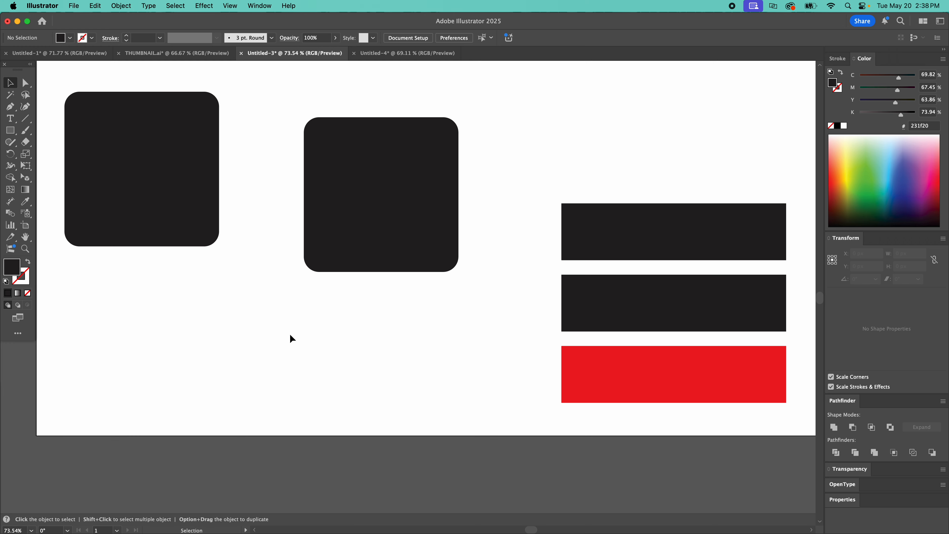
scroll(292, 337, "up", 2)
scroll(263, 139, "up", 2)
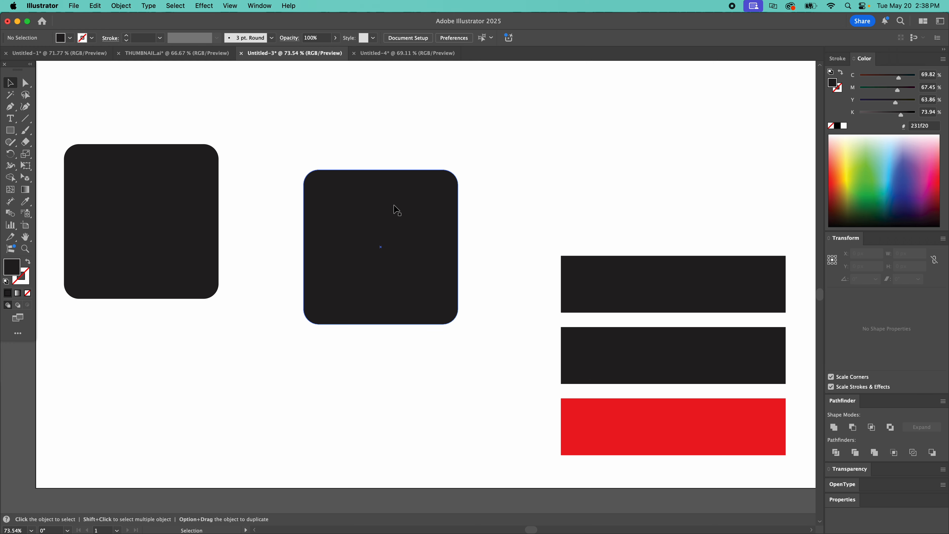
left_click(175, 5)
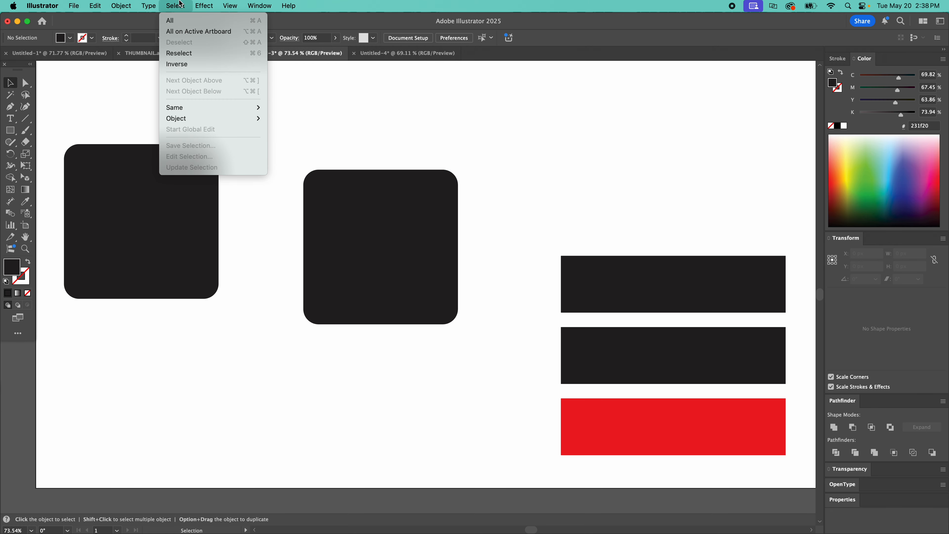
mouse_move(188, 110)
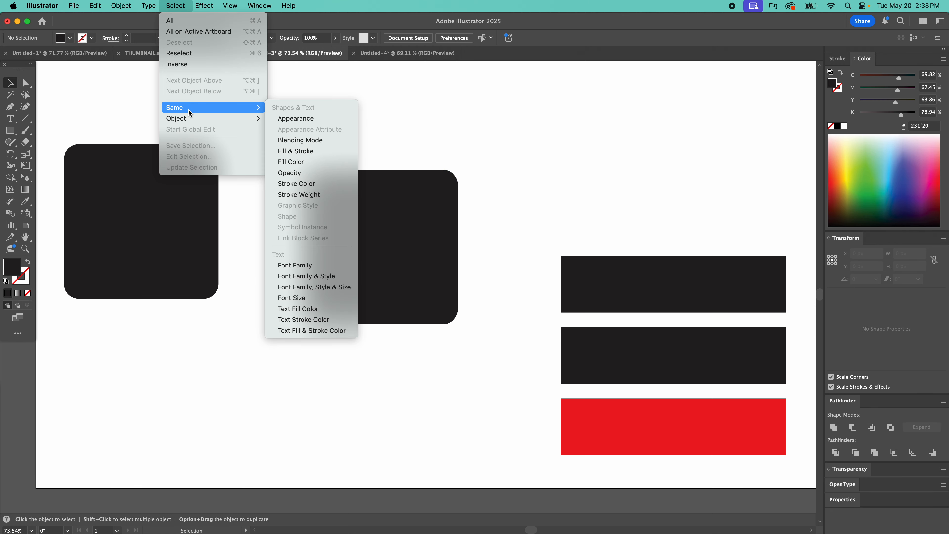
left_click(412, 116)
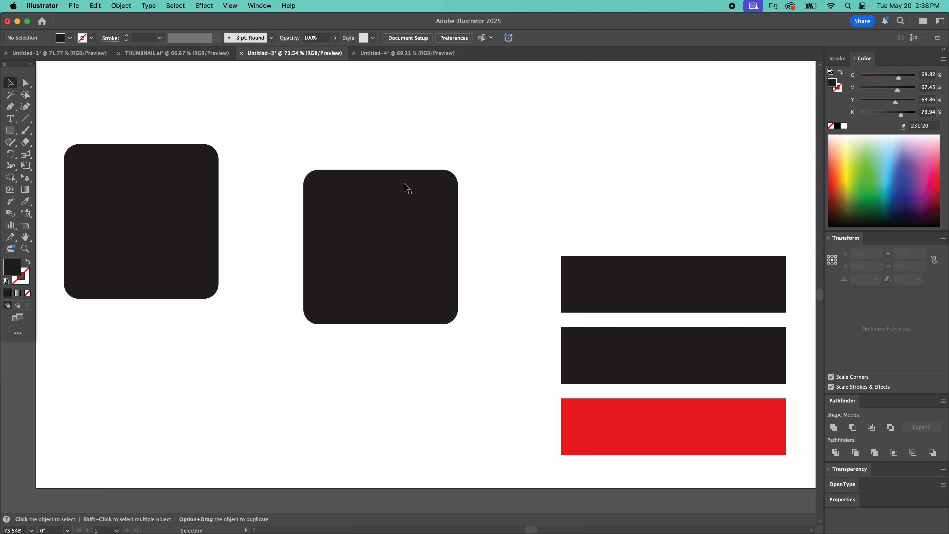
Step: Move the second rounded square to about X 761 px, Y 421 px
left_click(406, 187)
left_click_drag(377, 198, 345, 169)
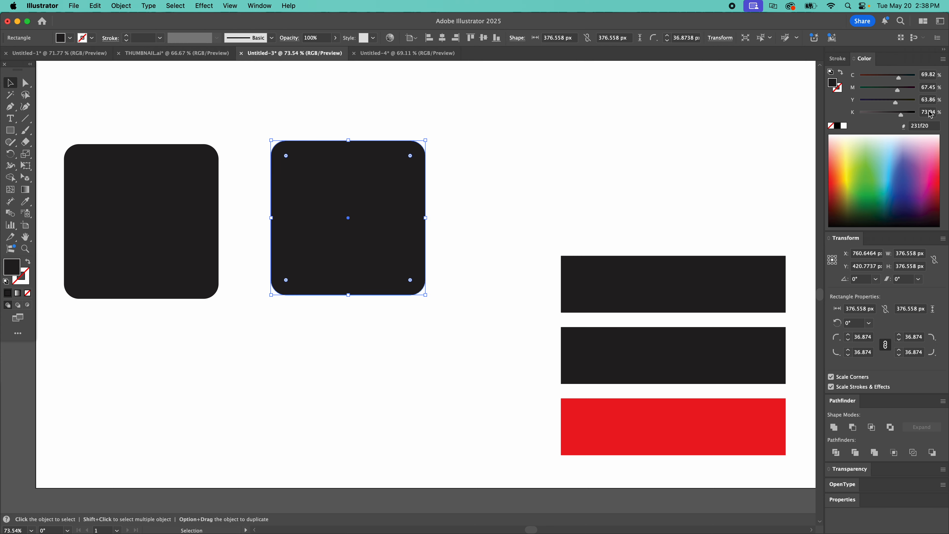
Step: Select every shape that has the same fill color as the second rounded square, and clear the selection
left_click(715, 290)
left_click(720, 354)
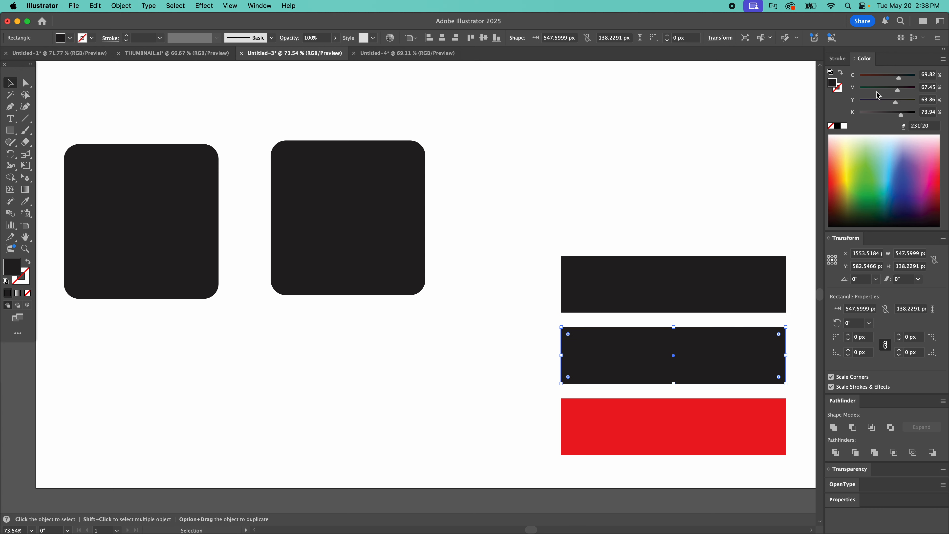
left_click(314, 162)
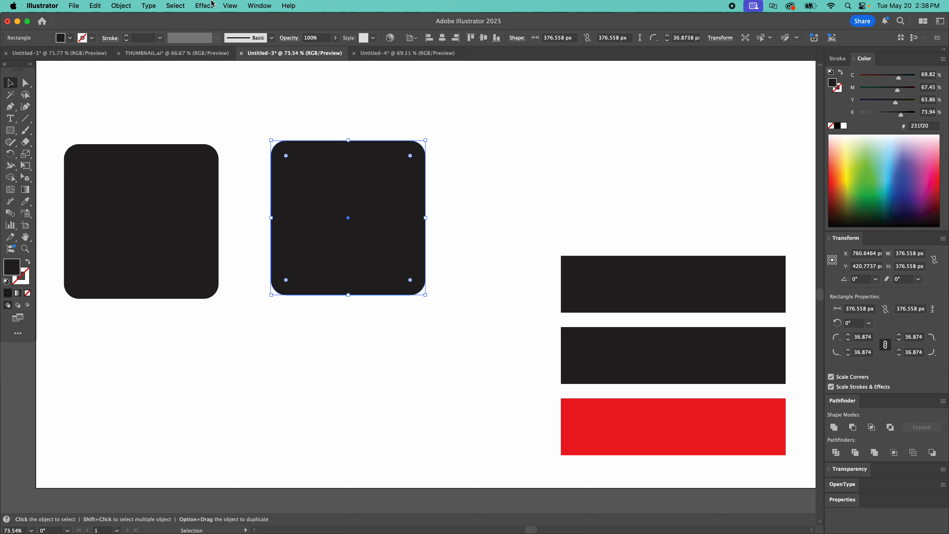
left_click(178, 5)
mouse_move(224, 108)
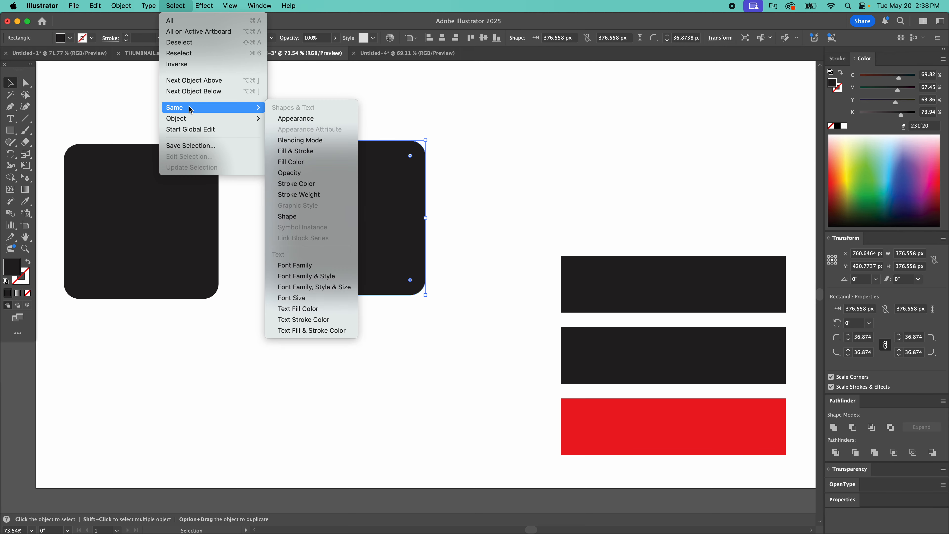
left_click(293, 161)
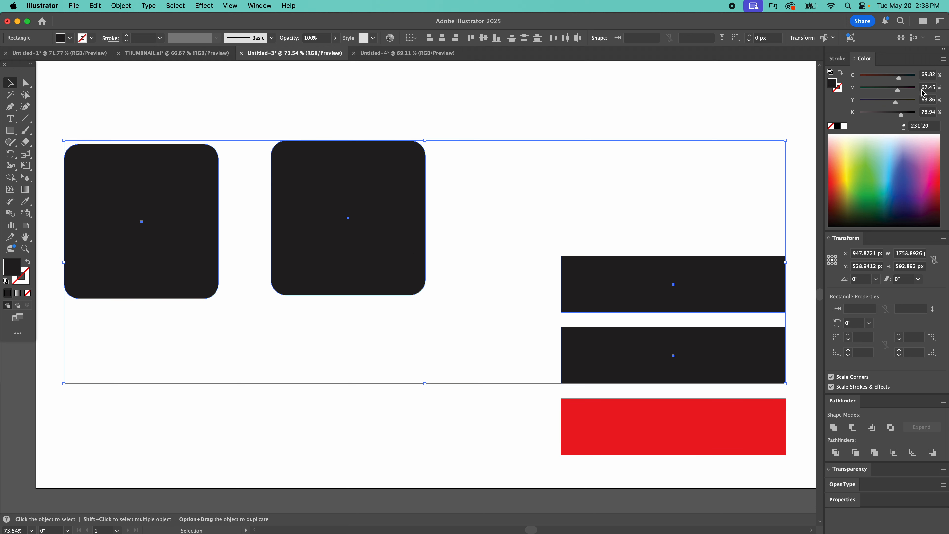
left_click(486, 294)
Step: Give the red rectangle a 1 pt black stroke while keeping its red fill, and deselect it
left_click(588, 419)
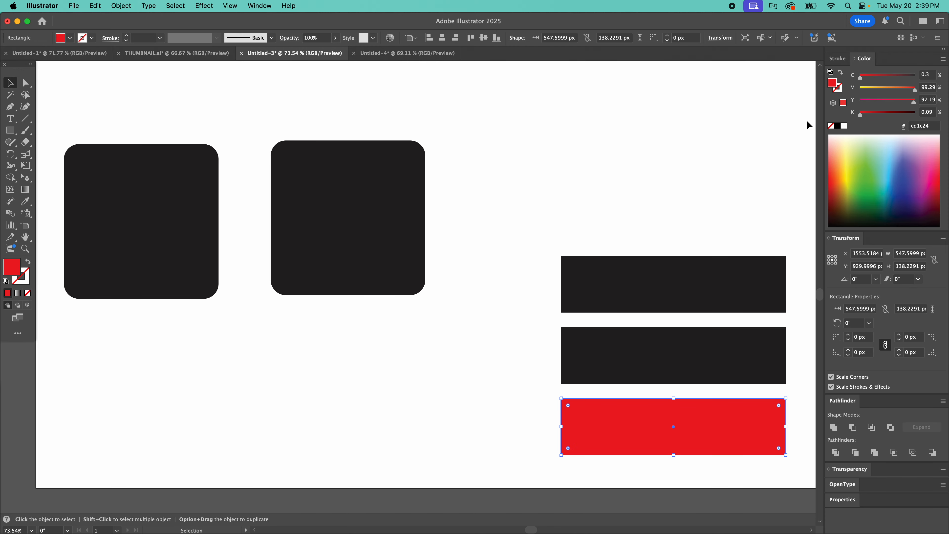
key("x")
left_click(839, 129)
key("x")
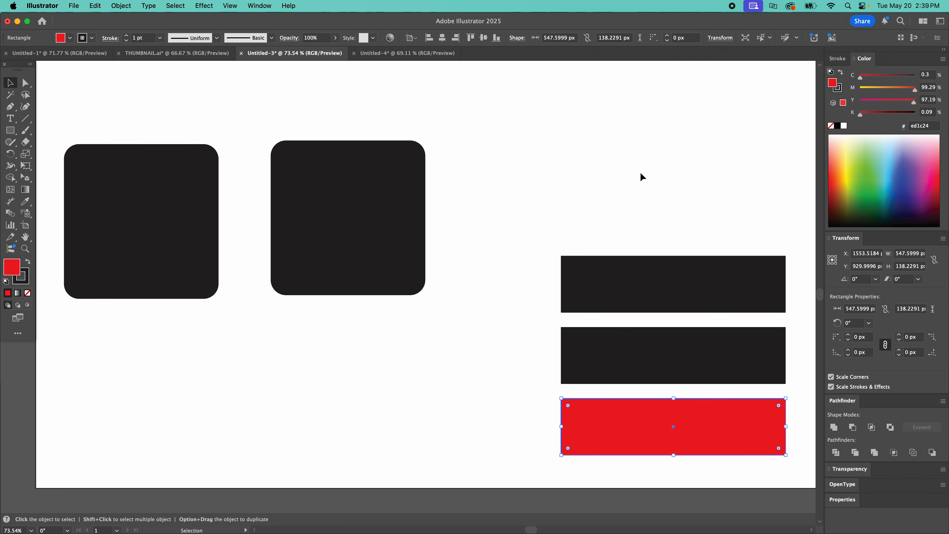
left_click(646, 228)
Step: Turn the second rounded square into an unfilled shape with a 1 pt black outline by swapping fill and stroke
left_click(396, 289)
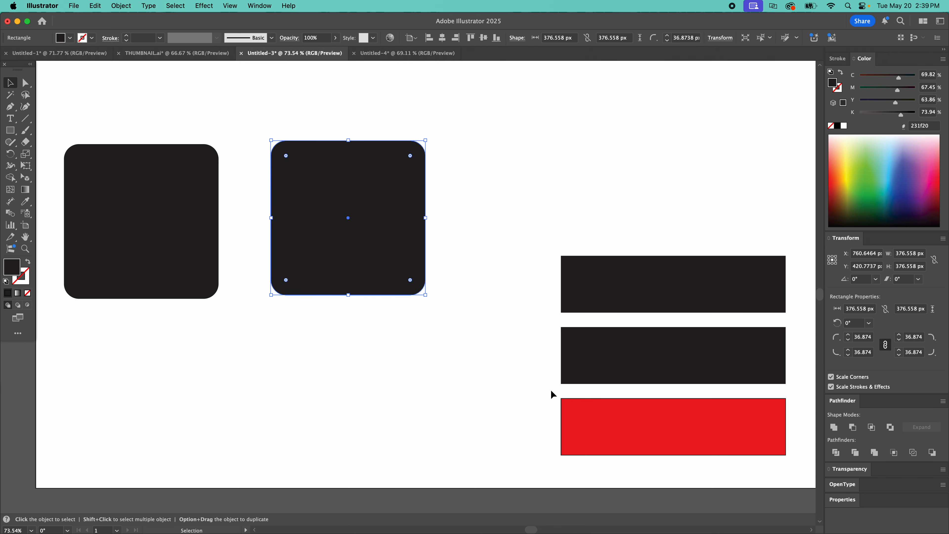
key("shift+x")
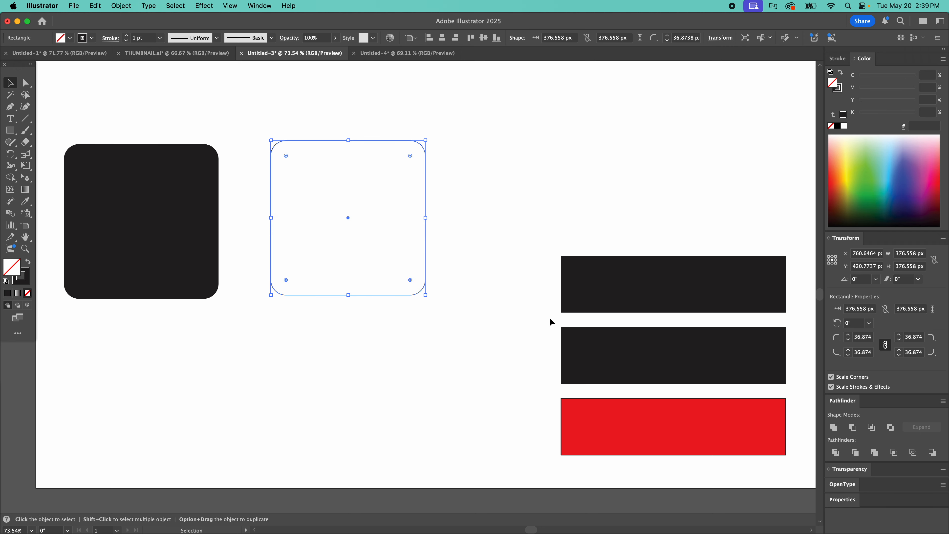
Step: Select every shape that has the same stroke color as the outlined rounded square
left_click_drag(474, 219, 400, 273)
key("x")
key("i")
left_click(615, 425)
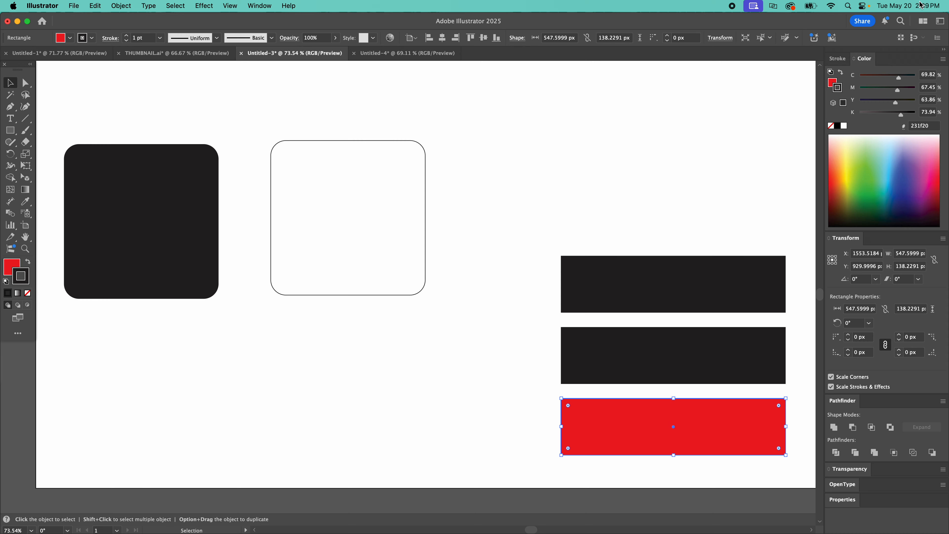
left_click_drag(439, 116, 284, 281)
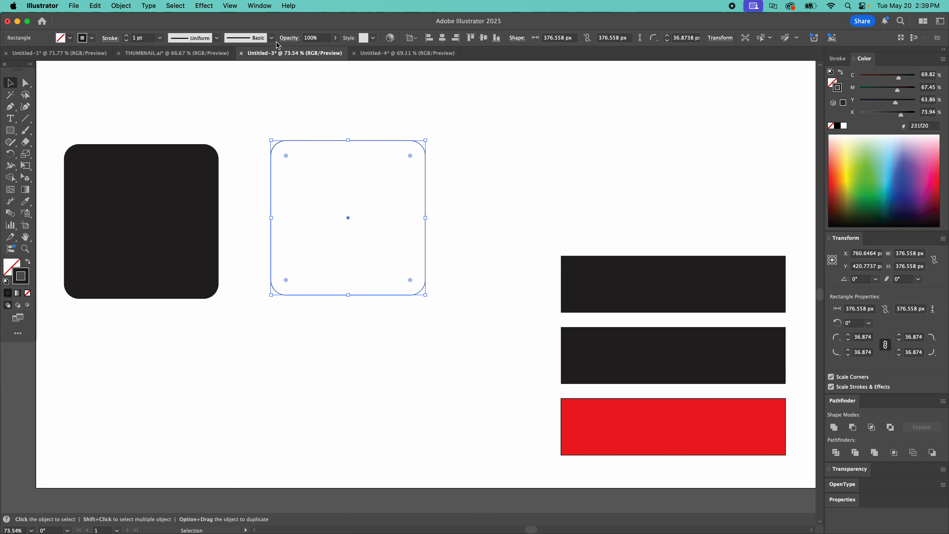
left_click(175, 5)
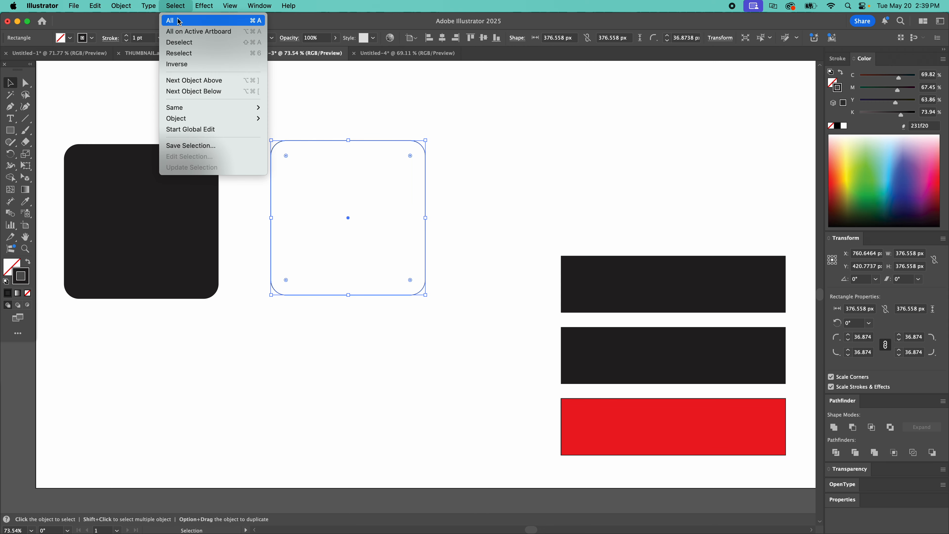
mouse_move(204, 108)
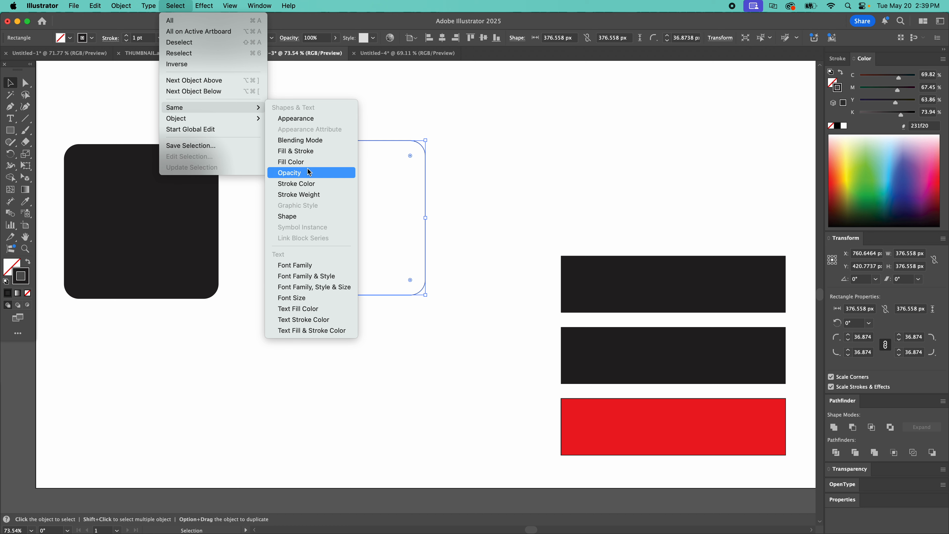
left_click(315, 182)
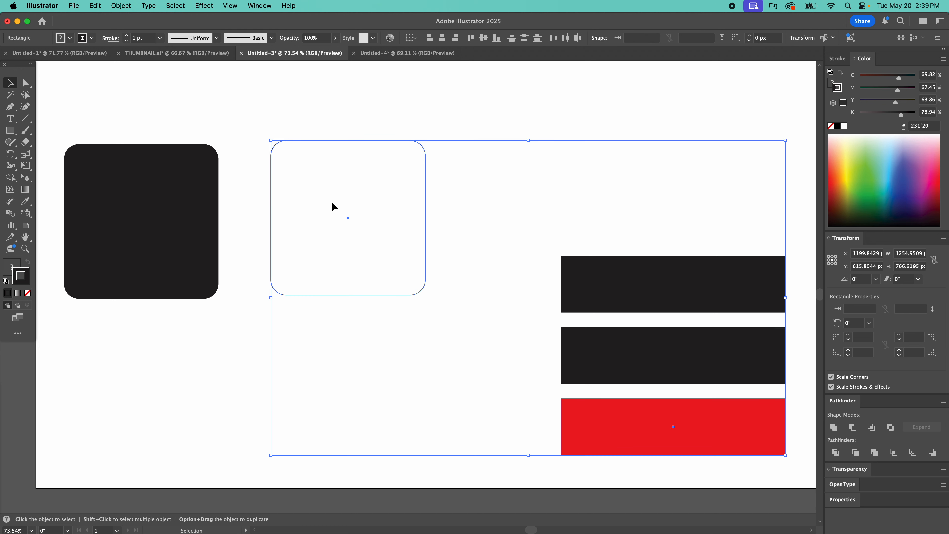
Step: Move the outlined rounded square directly below the black rounded square and clear the selection
left_click(180, 5)
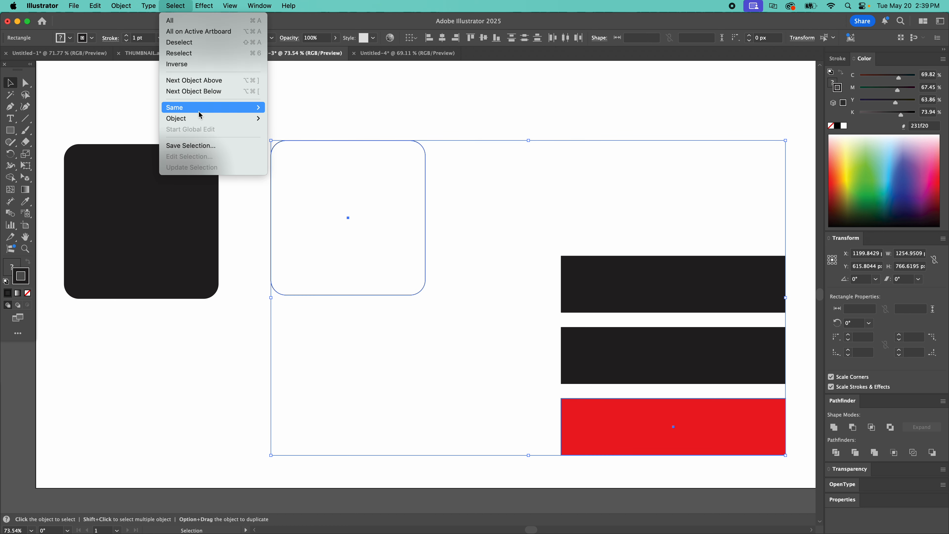
mouse_move(201, 108)
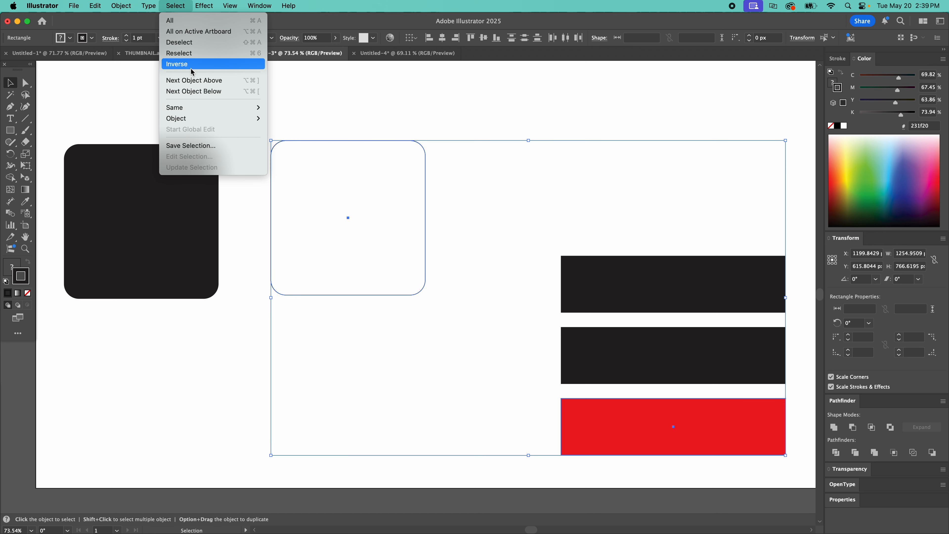
key("shift+super+a")
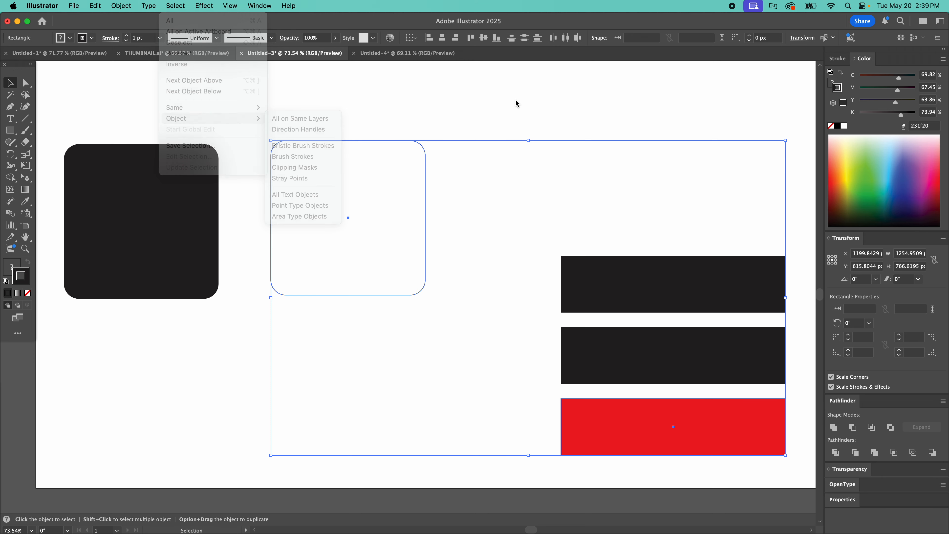
left_click_drag(361, 139, 147, 329)
key("shift+super+a")
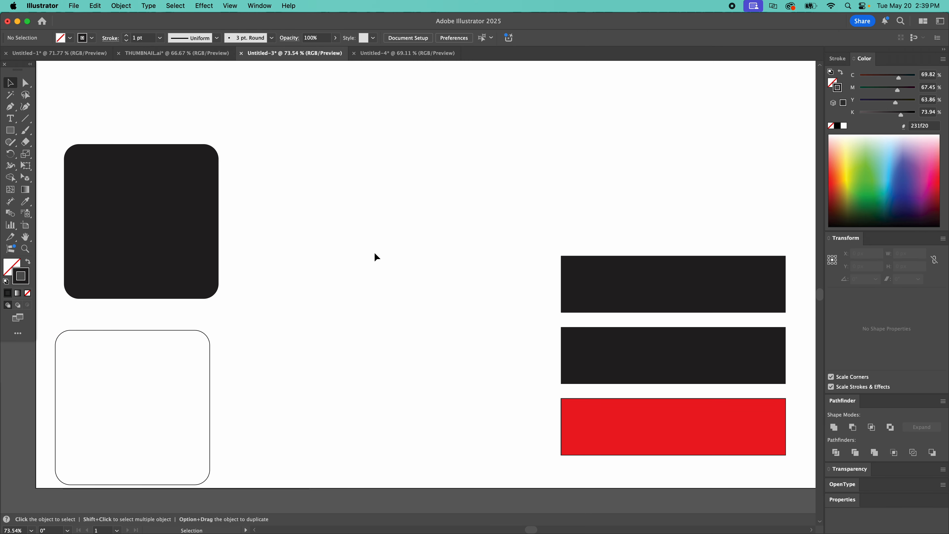
Step: Place eight separate, unconnected anchor points with the Pen tool in the empty area between the black rounded square and the rectangles
key("p")
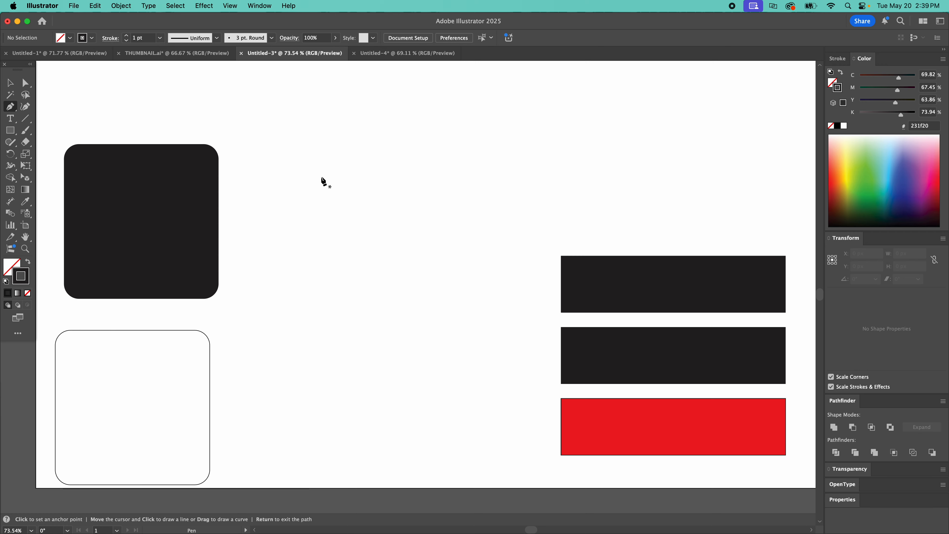
left_click(318, 179)
key("super+z")
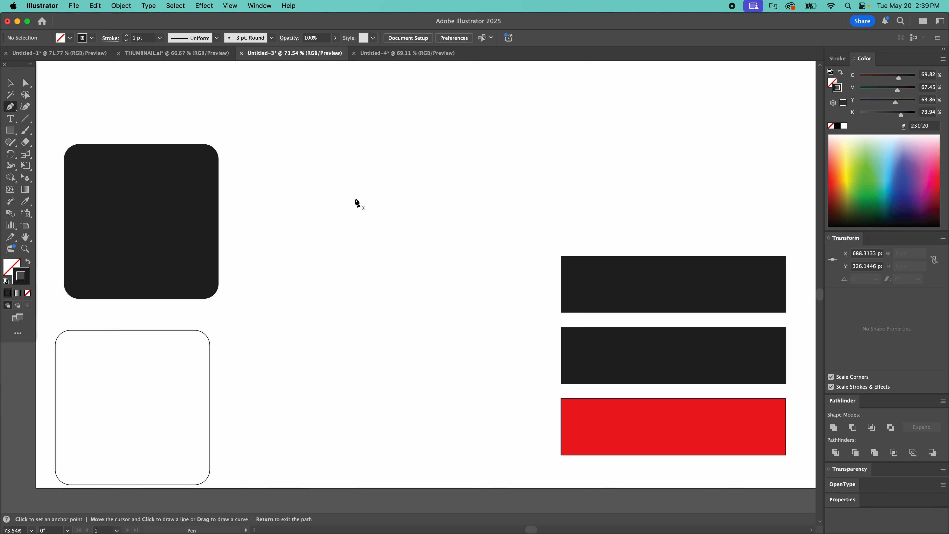
left_click(354, 199)
key("super+z")
left_click(372, 154)
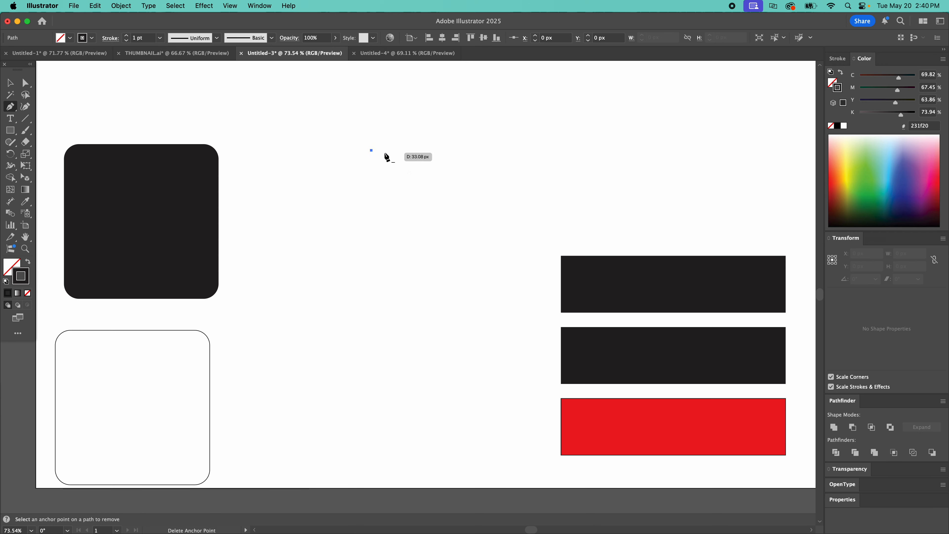
key("super+z")
left_click(432, 208)
key("super+z")
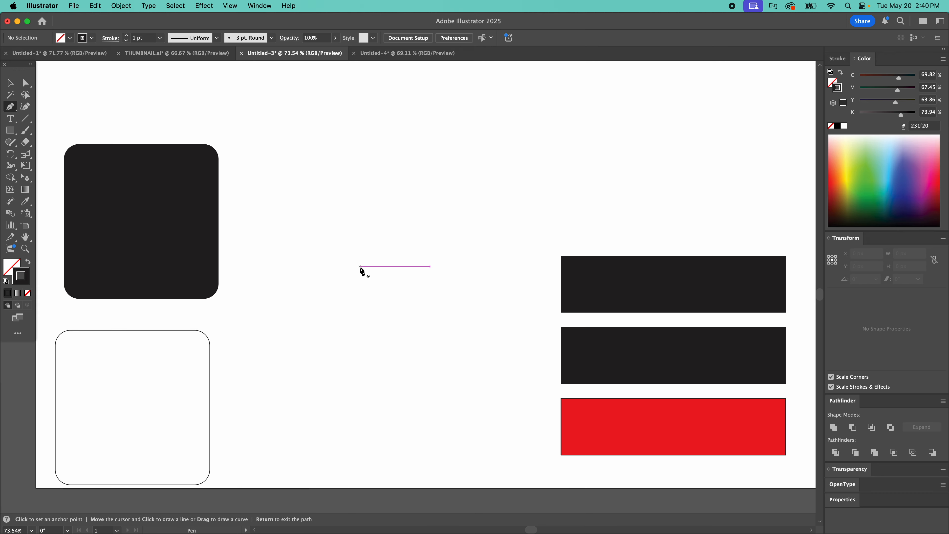
left_click(359, 267)
key("super+z")
left_click(293, 246)
key("super+z")
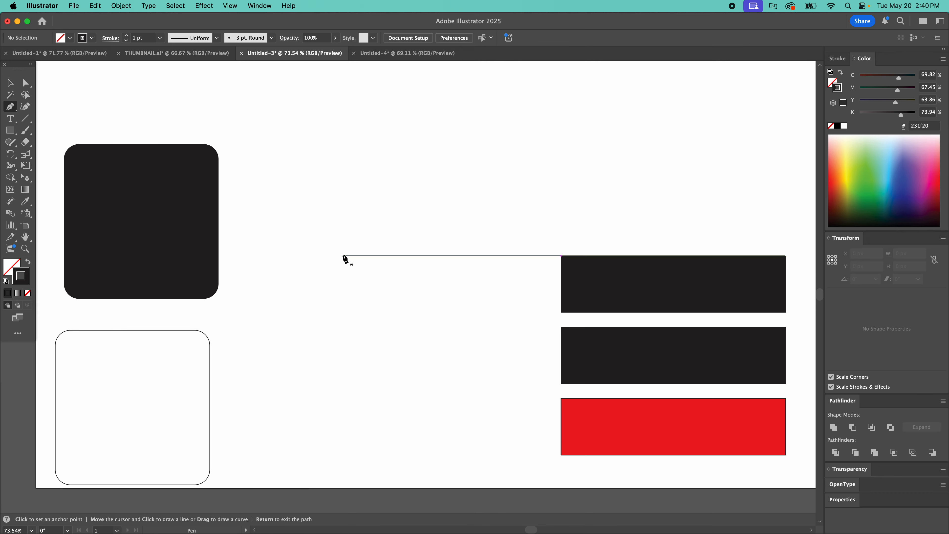
left_click(343, 256)
key("super+z")
left_click(437, 270)
key("super+z")
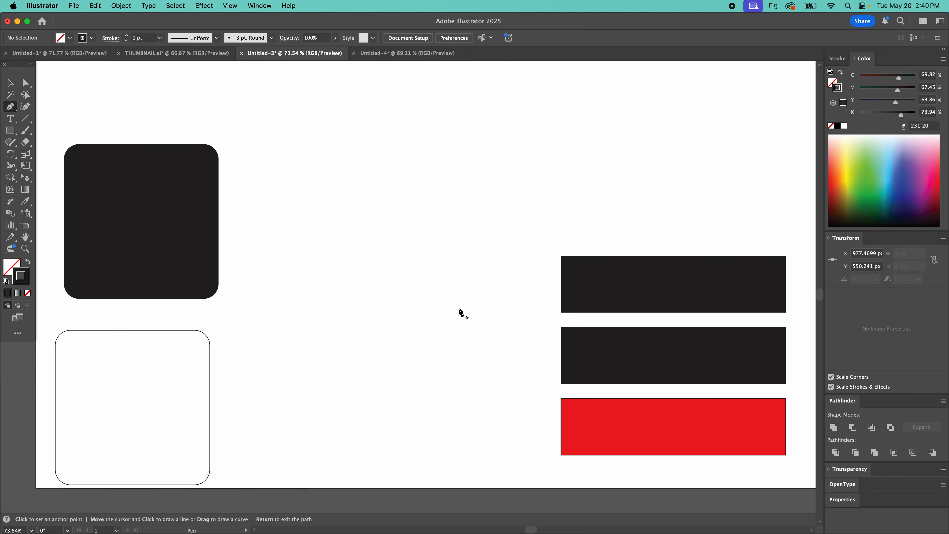
Step: Marquee-select the scattered anchor points with the Selection tool to reveal them, and clear the selection
key("v")
left_click_drag(263, 127, 480, 405)
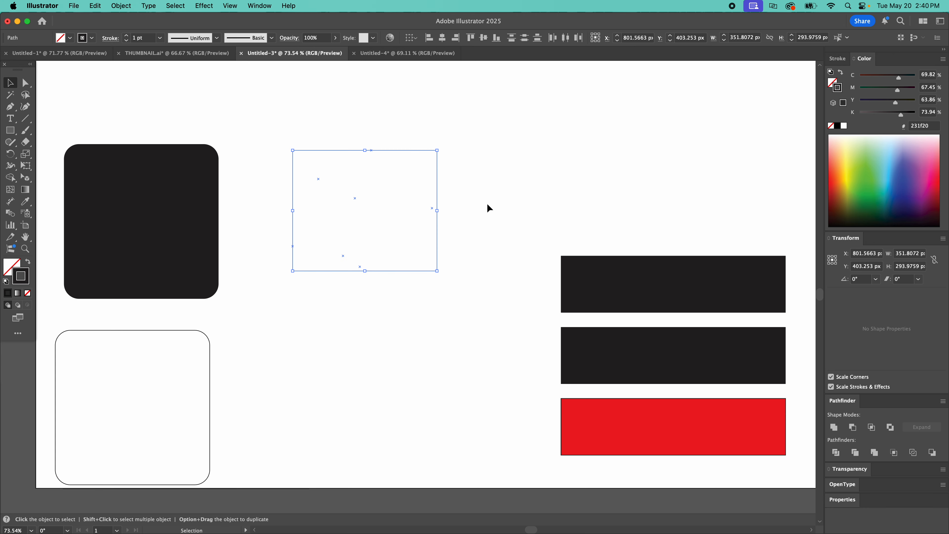
left_click(346, 348)
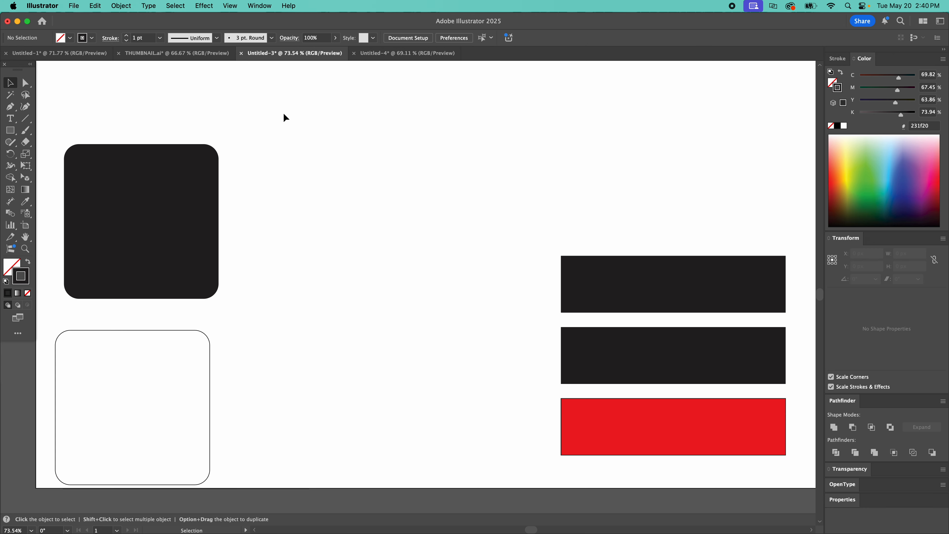
left_click_drag(284, 117, 488, 341)
key("BackSpace")
Step: Draw a straight horizontal line about 336 px long below the scattered anchor points with the Pen tool and select it
key("p")
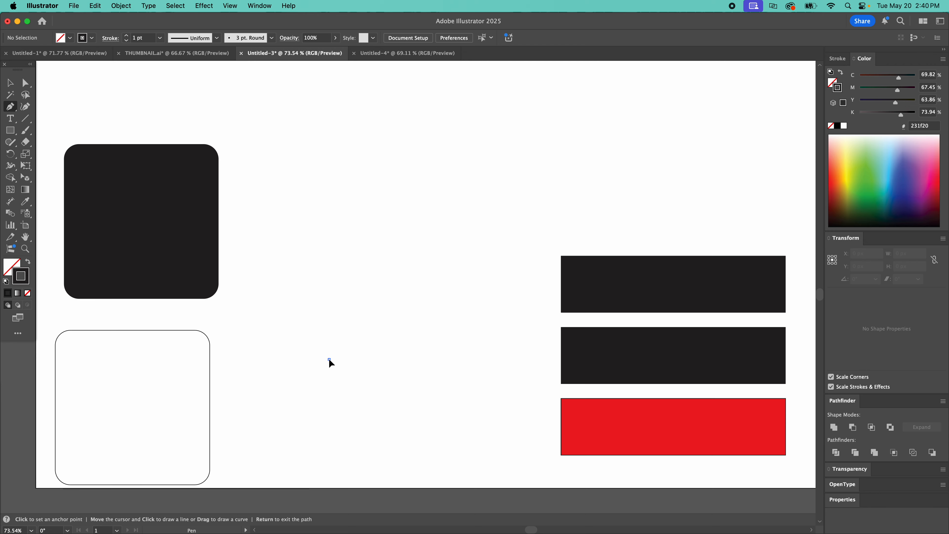
left_click(329, 360)
left_click(467, 359)
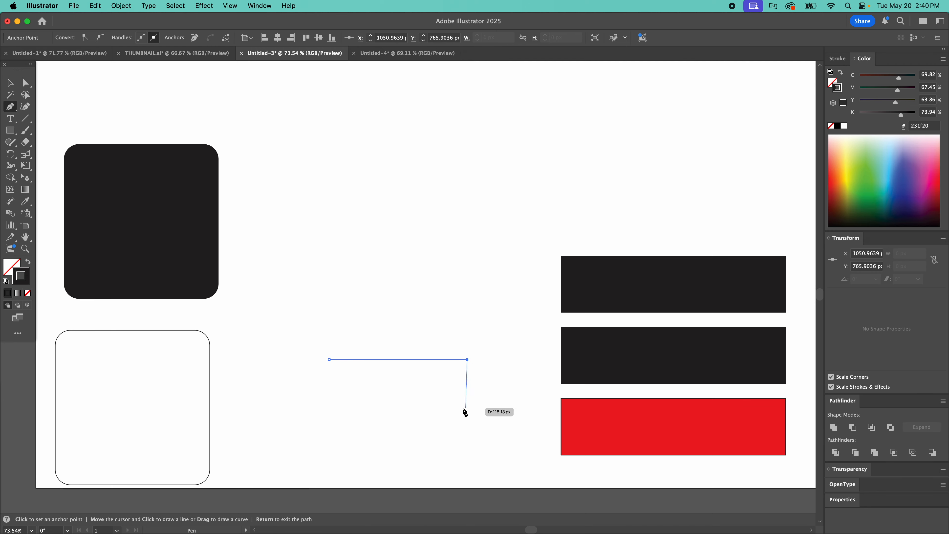
key("v")
left_click(453, 400)
left_click(408, 359)
Step: Delete the segment between the line's two end points using Direct Selection, and check the leftover points with a marquee selection
key("a")
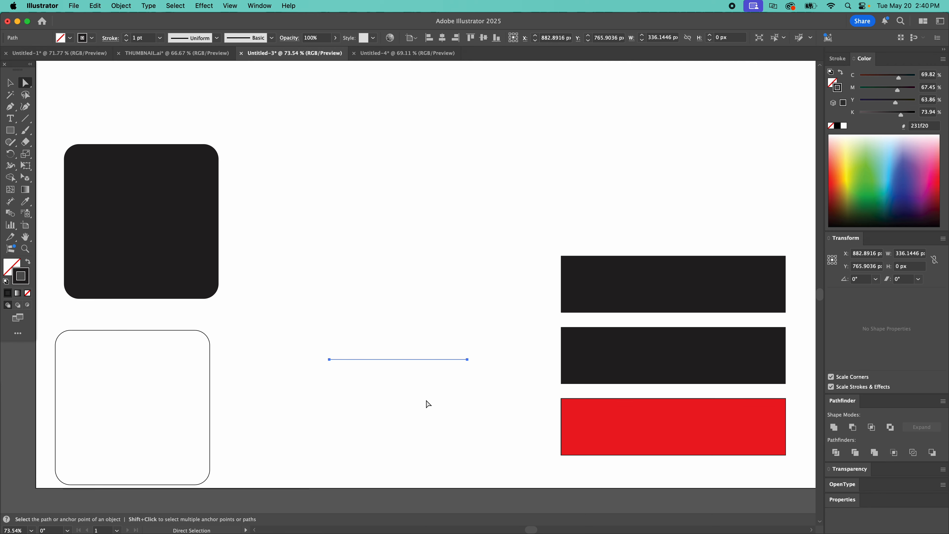
left_click(426, 400)
left_click_drag(421, 340, 387, 387)
left_click(427, 388)
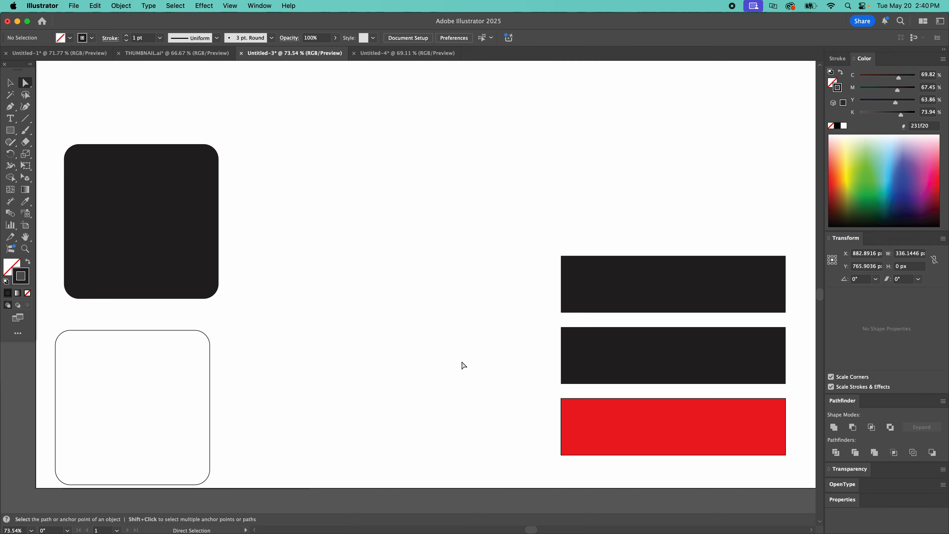
left_click_drag(509, 344, 406, 394)
left_click_drag(304, 315, 494, 411)
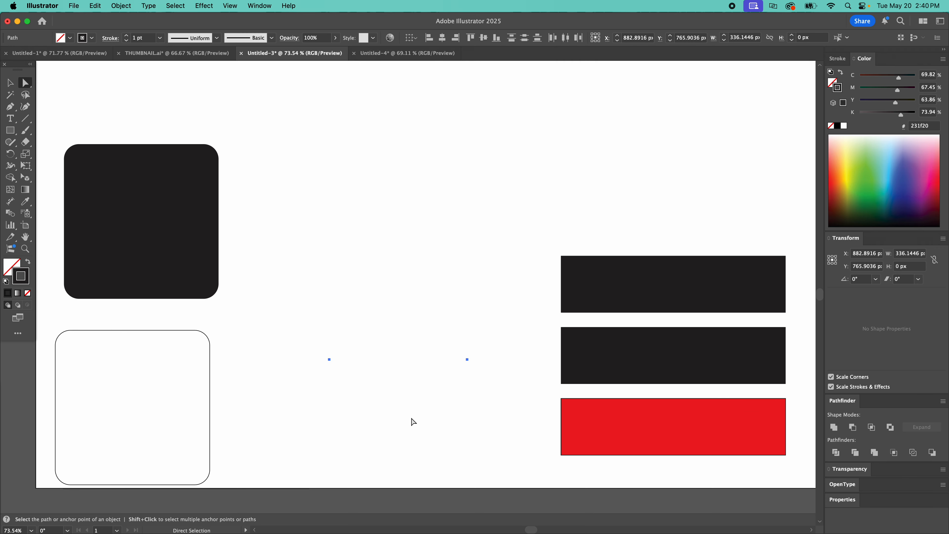
left_click(401, 418)
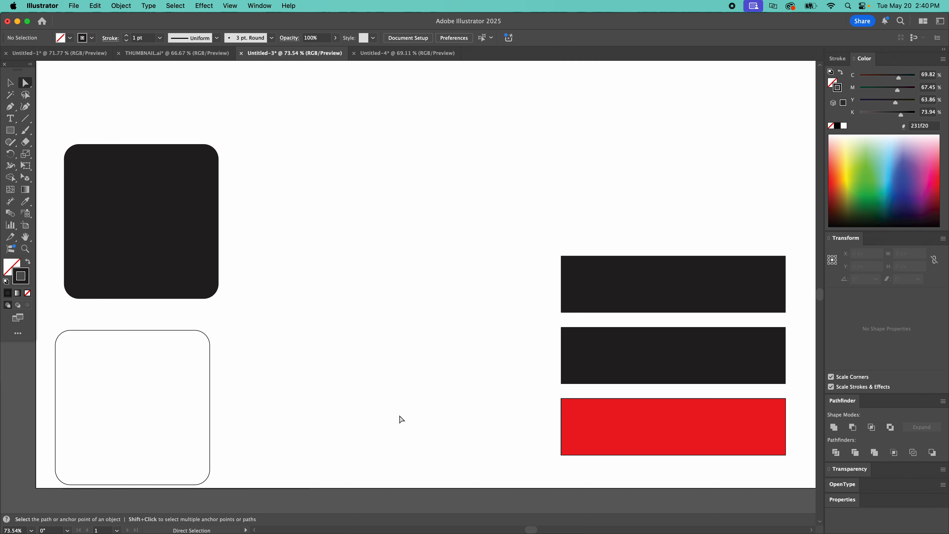
Step: Select all stray points in the document at once and delete them
left_click(179, 5)
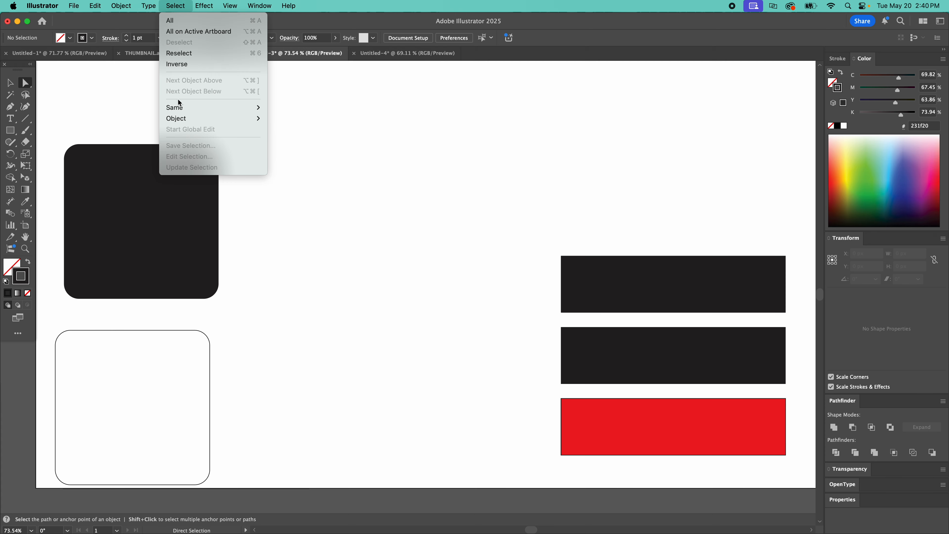
mouse_move(184, 119)
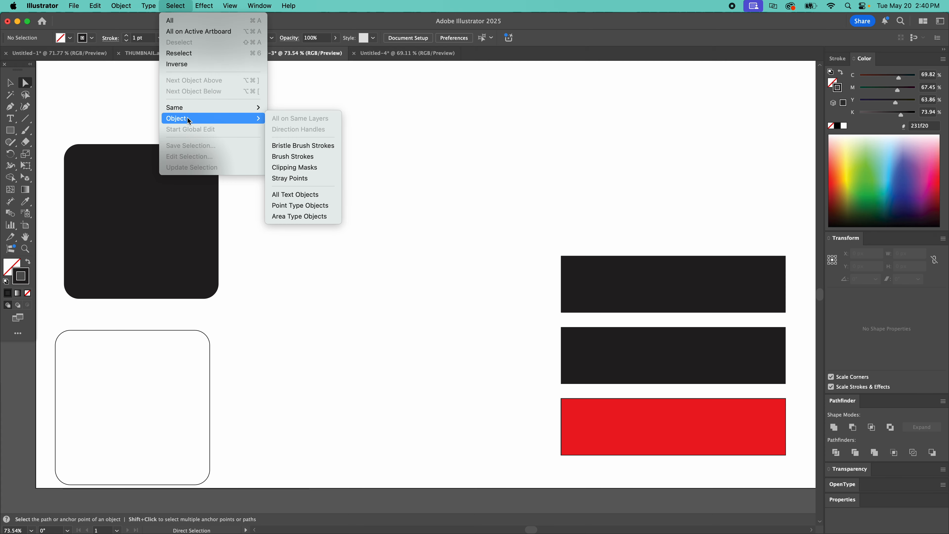
left_click(305, 178)
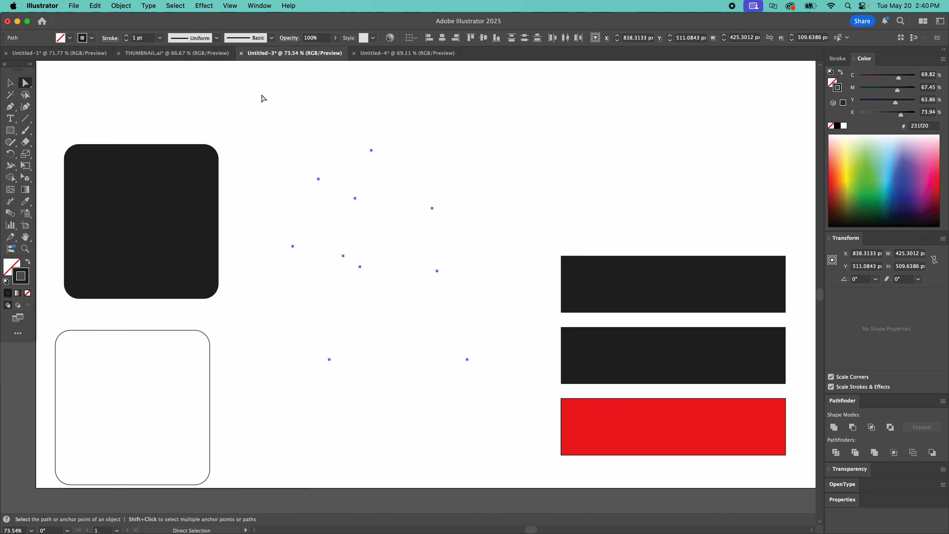
key("Delete")
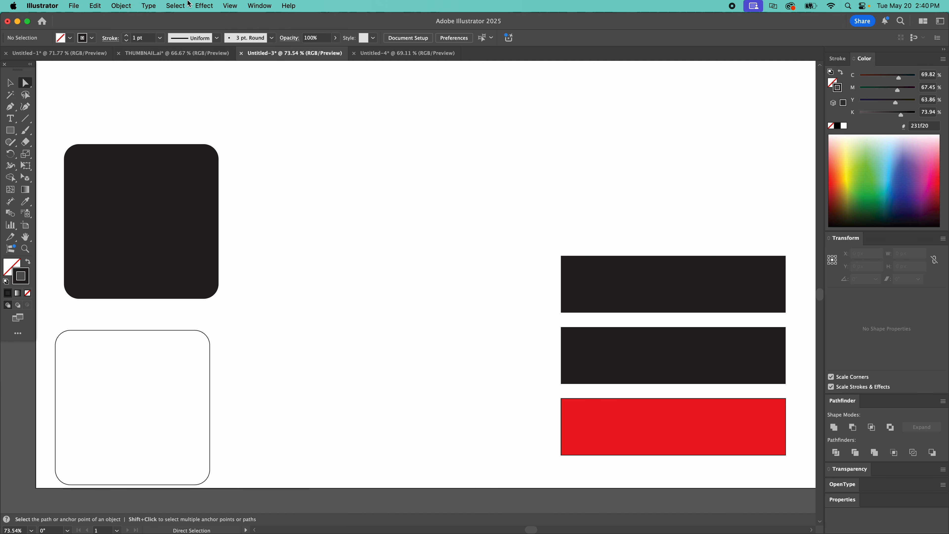
left_click(179, 5)
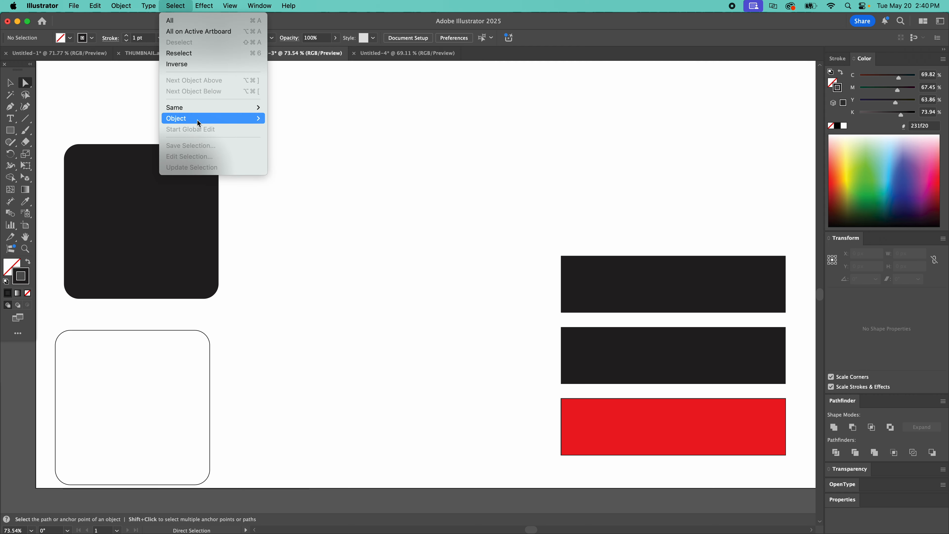
mouse_move(198, 119)
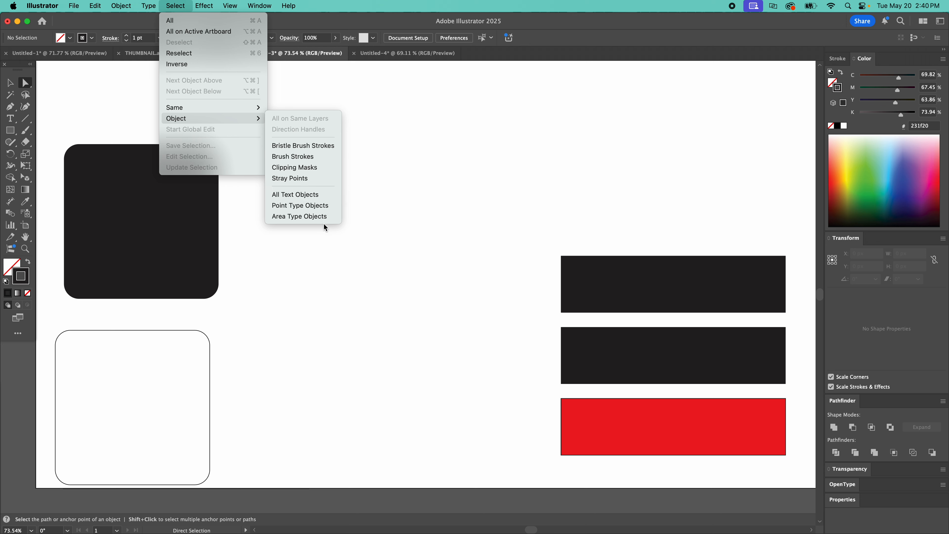
left_click(487, 153)
Step: Create a point type object reading "TYPE" in the empty area above the rectangles
key("t")
left_click(382, 152)
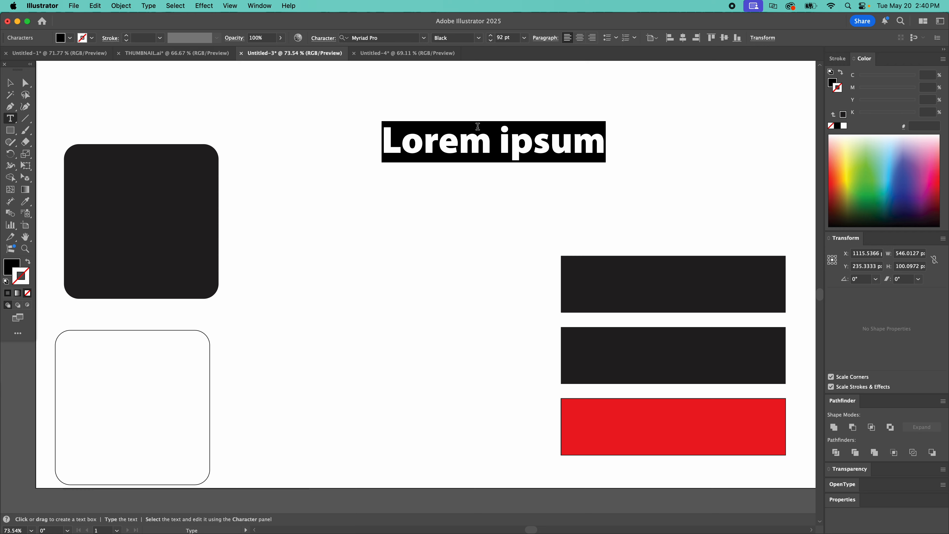
type("TYPE")
key("Escape")
key("super+v")
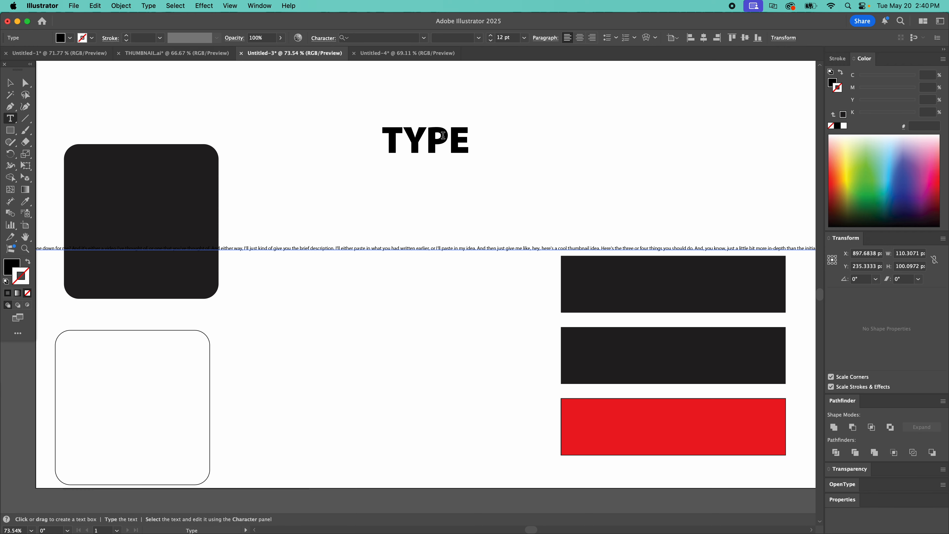
left_click_drag(443, 135, 406, 121)
left_click(402, 185, "super")
key("v")
left_click_drag(465, 228, 449, 274)
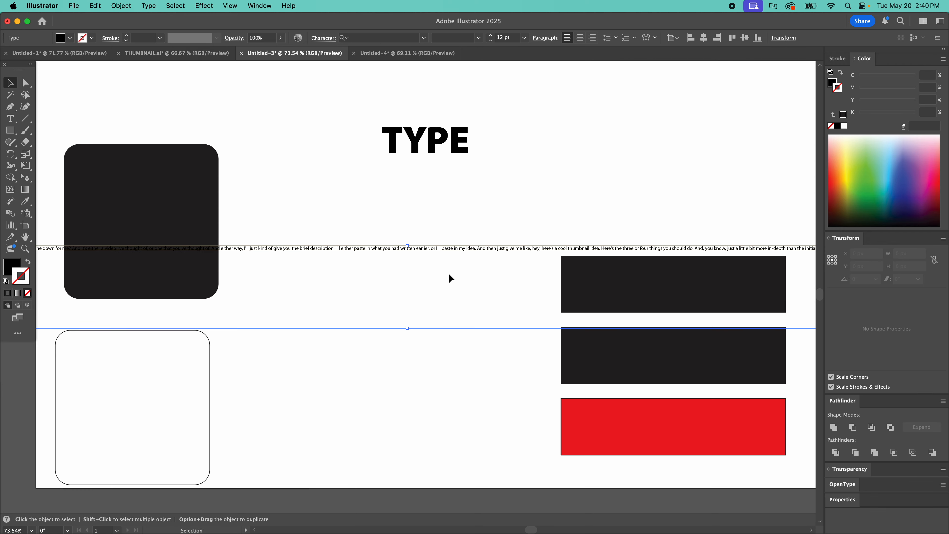
key("Delete")
Step: Move TYPE slightly up and left, and add an area type box about 322 × 281 px below it reading "dijfkld ajkfjkaj"
left_click_drag(438, 155, 415, 134)
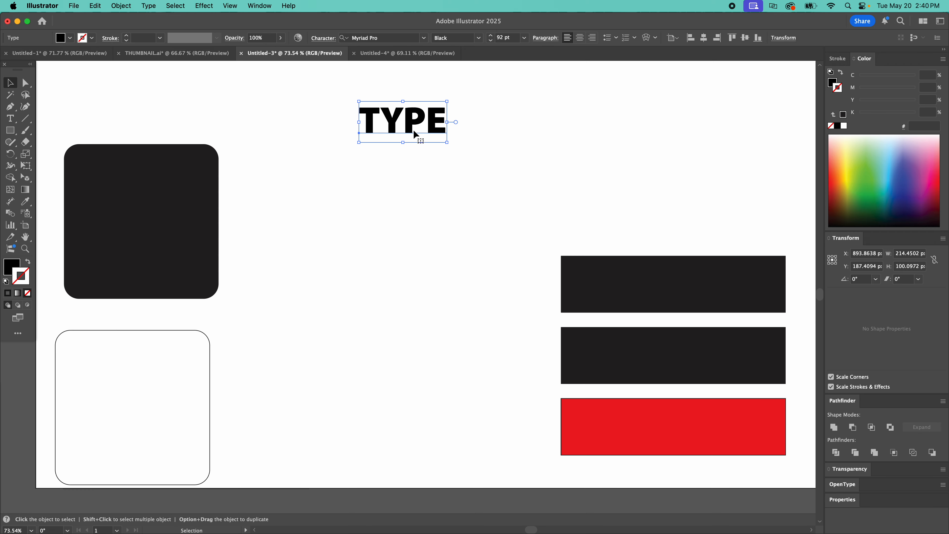
key("t")
left_click_drag(361, 218, 492, 333)
type("dijfkld ajkfjkaj")
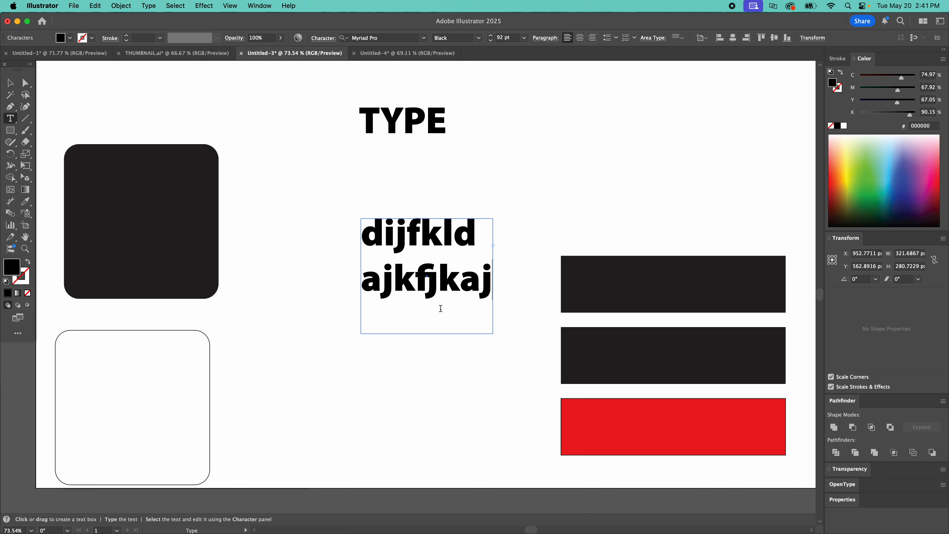
key("Escape")
left_click(555, 216)
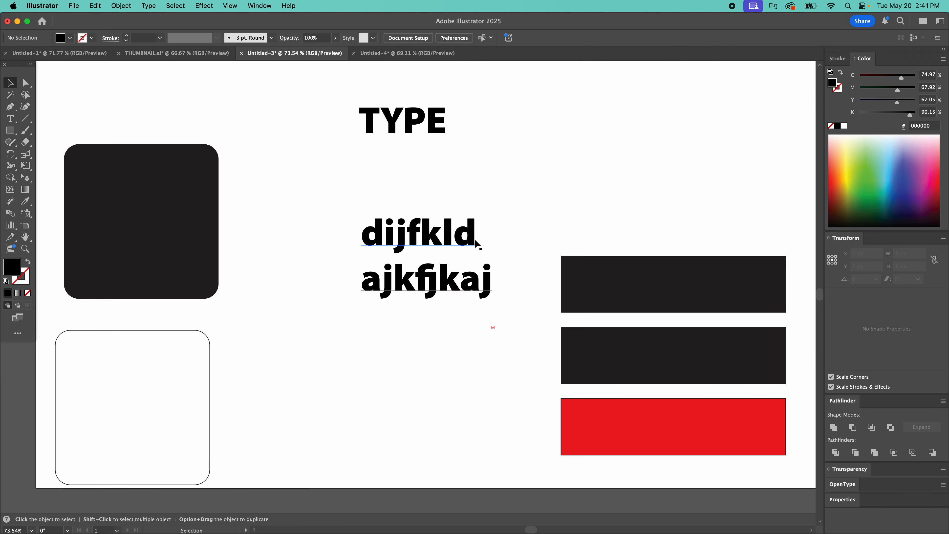
Step: Select the TYPE text together with the area type box and delete both
left_click(473, 243)
left_click_drag(539, 112, 356, 296)
key("Delete")
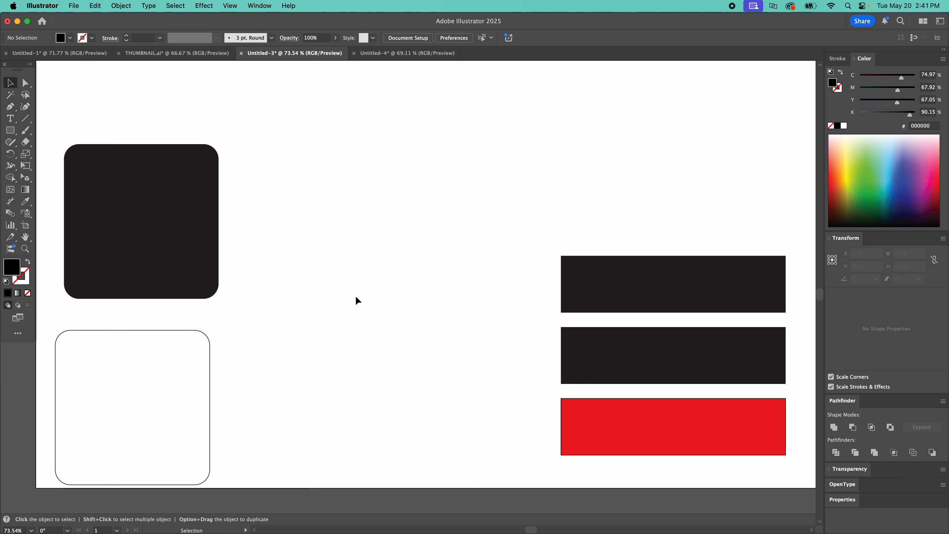
left_click(176, 6)
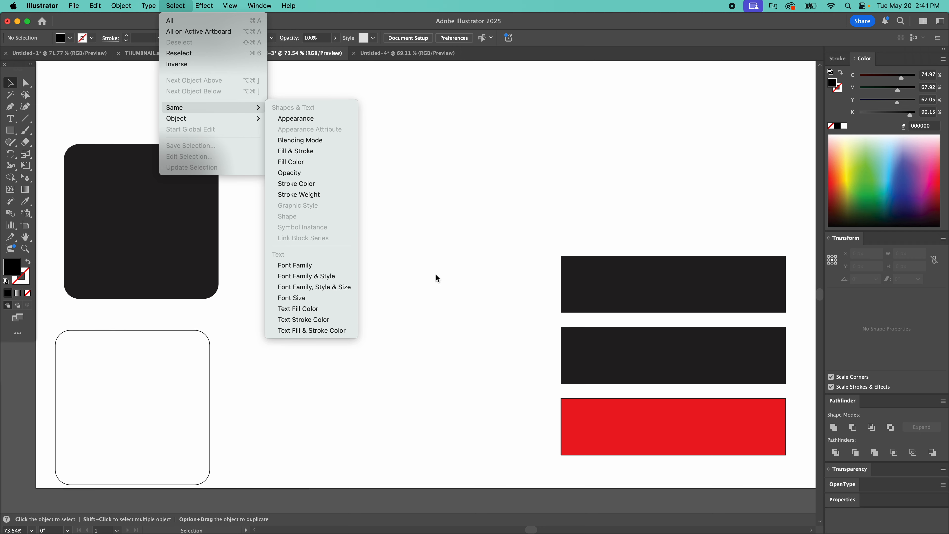
left_click(174, 4)
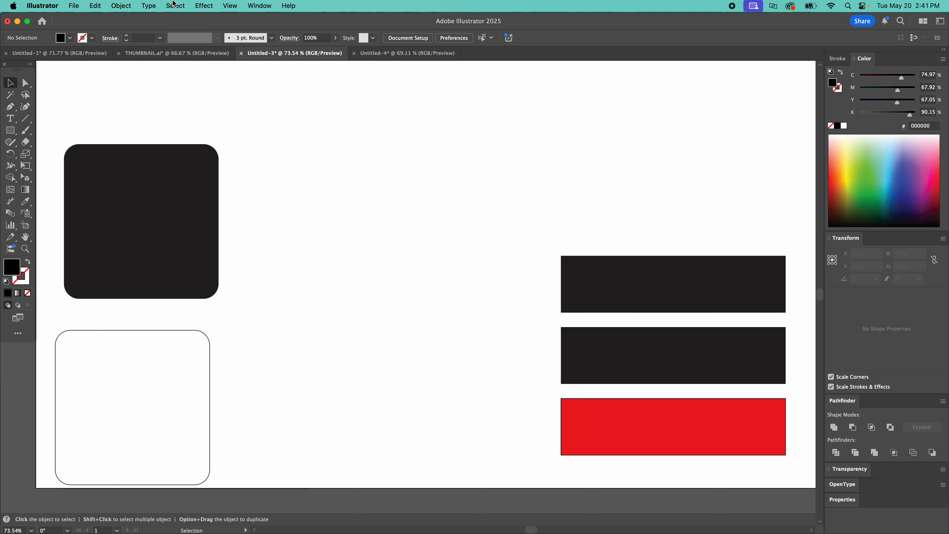